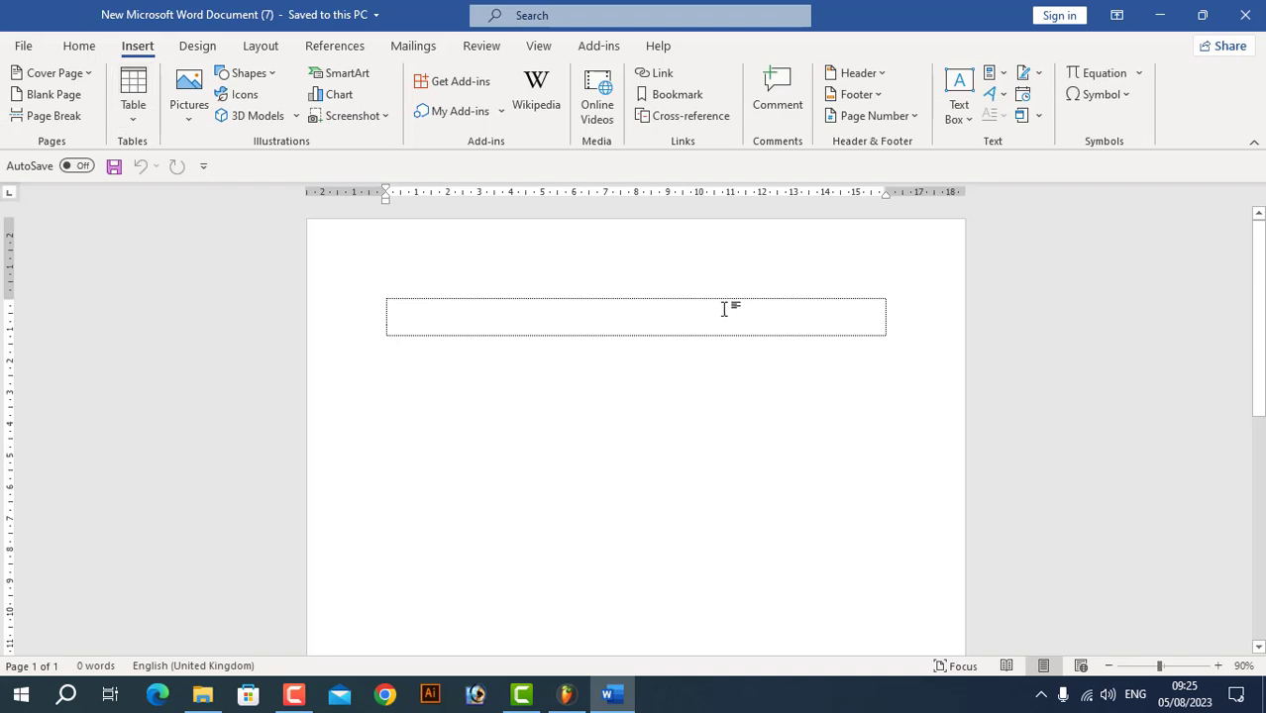
{"action": "left_click", "coordinate": [79, 46]}
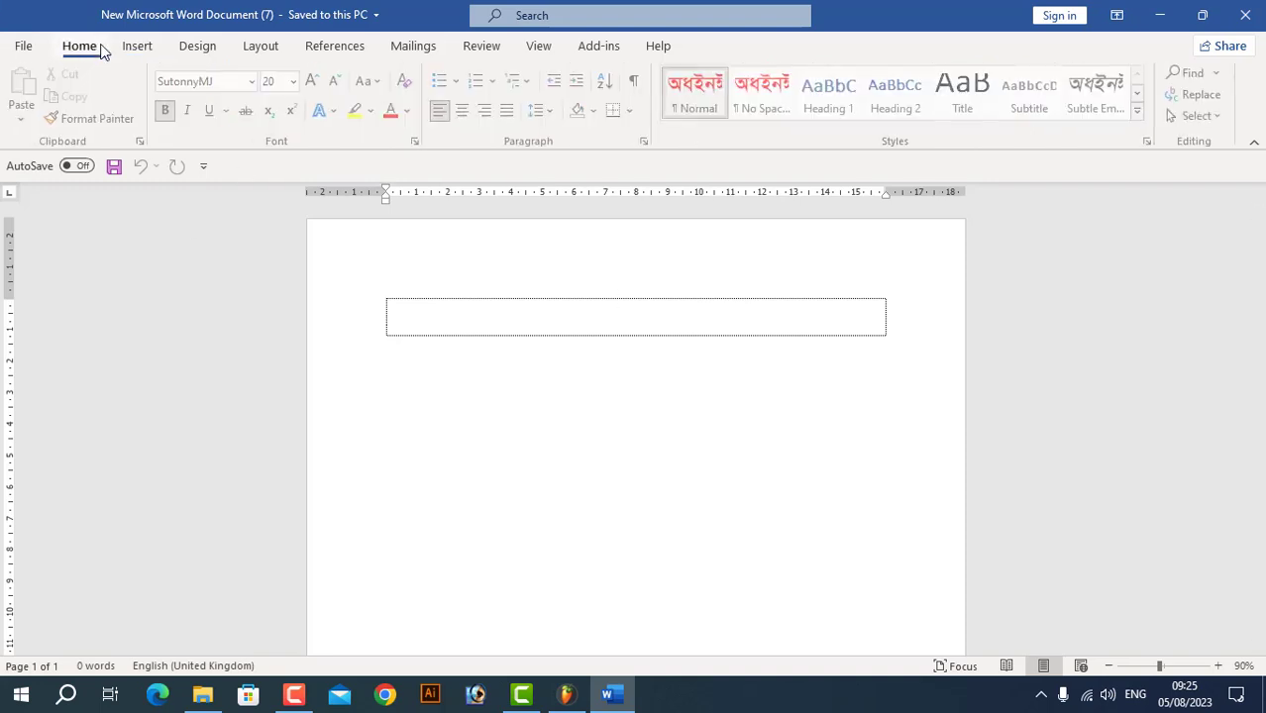
{"action": "left_click", "coordinate": [23, 45]}
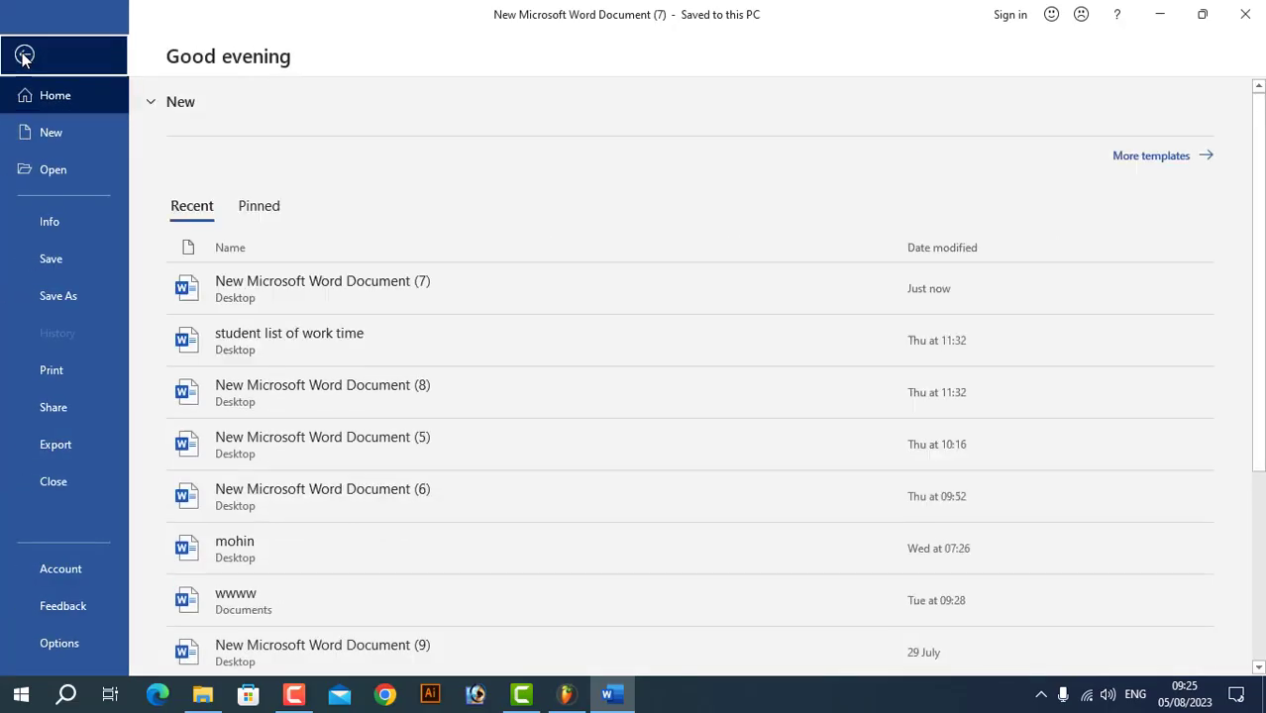
{"action": "left_click", "coordinate": [24, 55]}
{"action": "left_click", "coordinate": [132, 49]}
{"action": "left_click", "coordinate": [195, 48]}
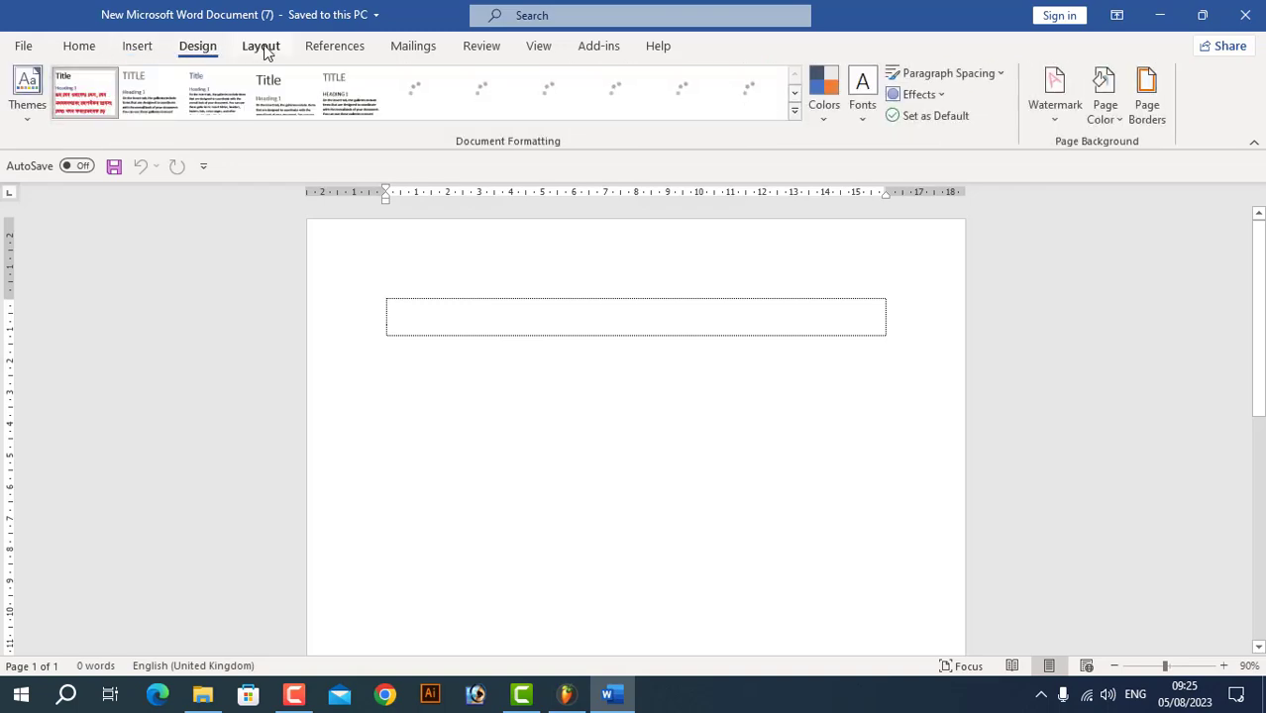
{"action": "left_click", "coordinate": [262, 49]}
{"action": "left_click", "coordinate": [327, 47]}
{"action": "left_click", "coordinate": [415, 46]}
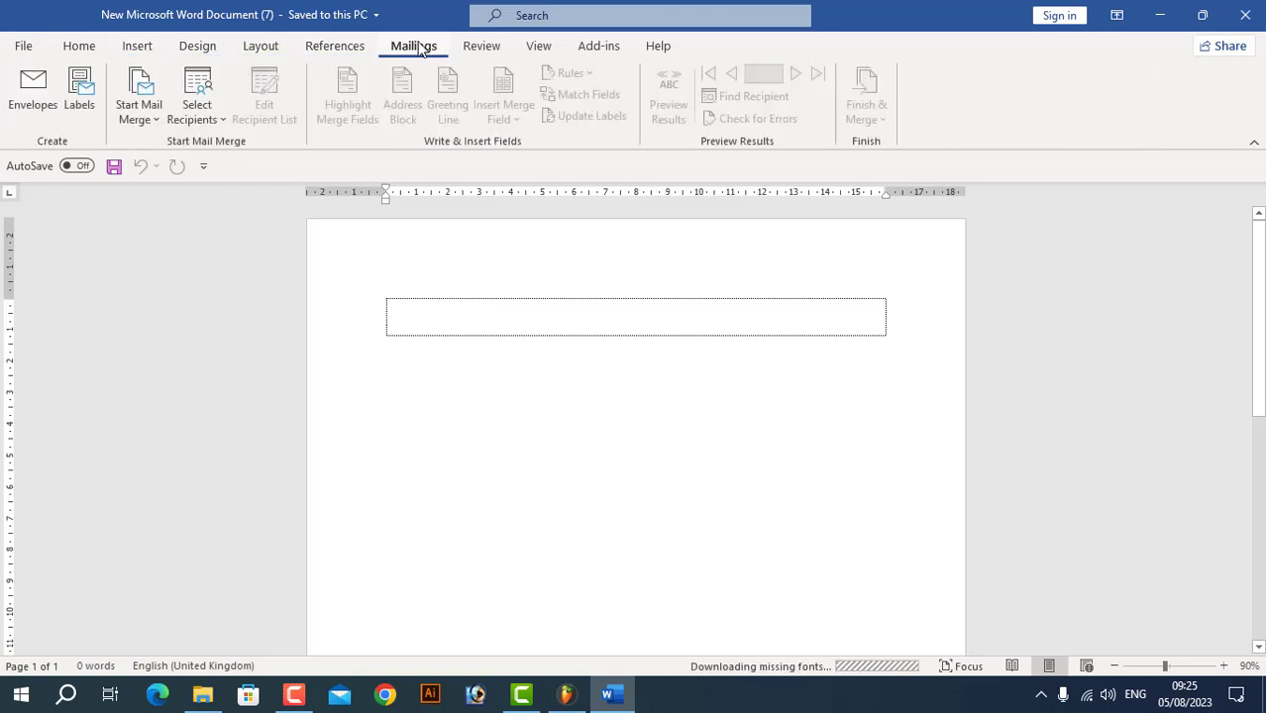
{"action": "left_click", "coordinate": [495, 47]}
{"action": "left_click", "coordinate": [547, 48]}
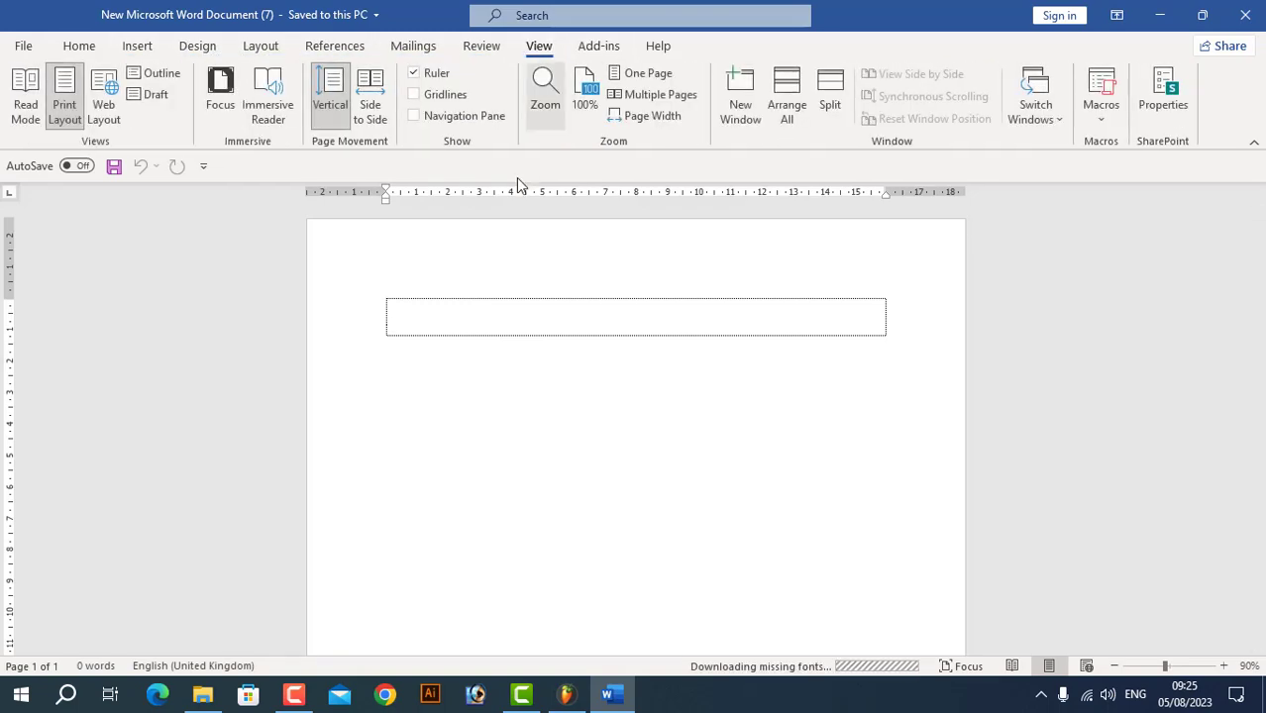
{"action": "left_click", "coordinate": [135, 50]}
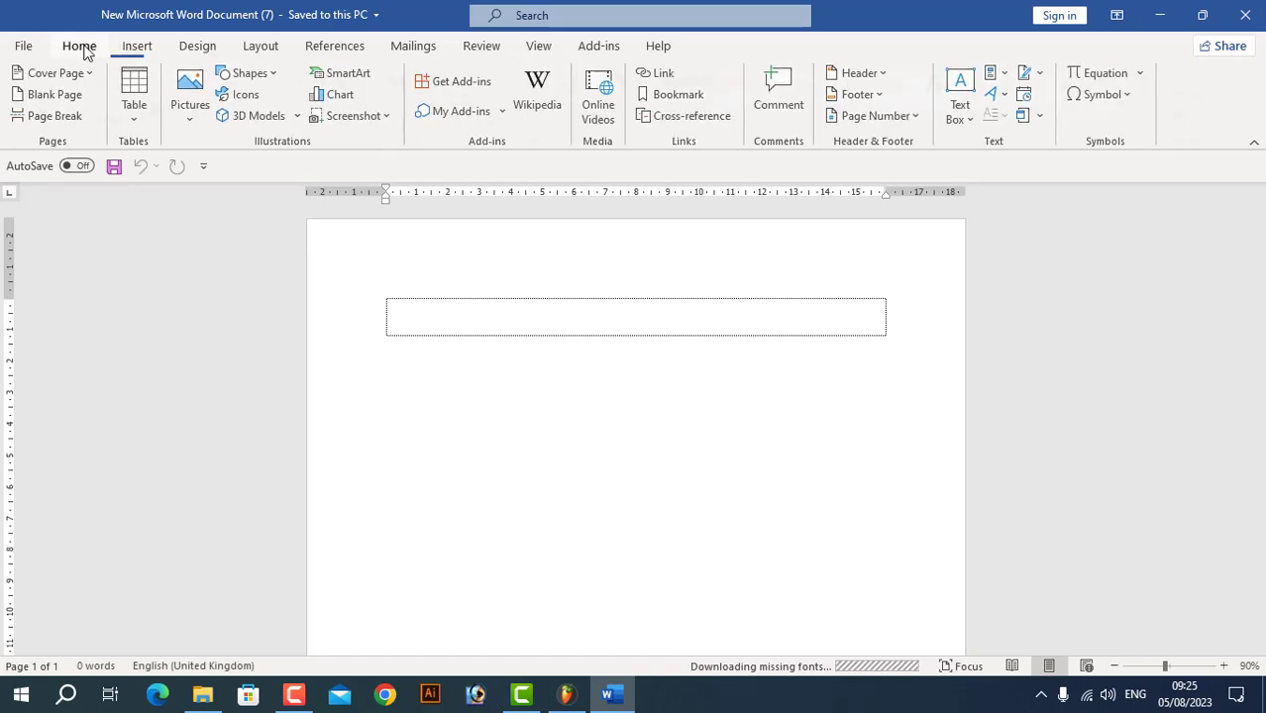
{"action": "left_click", "coordinate": [193, 50]}
{"action": "left_click", "coordinate": [263, 49]}
{"action": "left_click", "coordinate": [345, 48]}
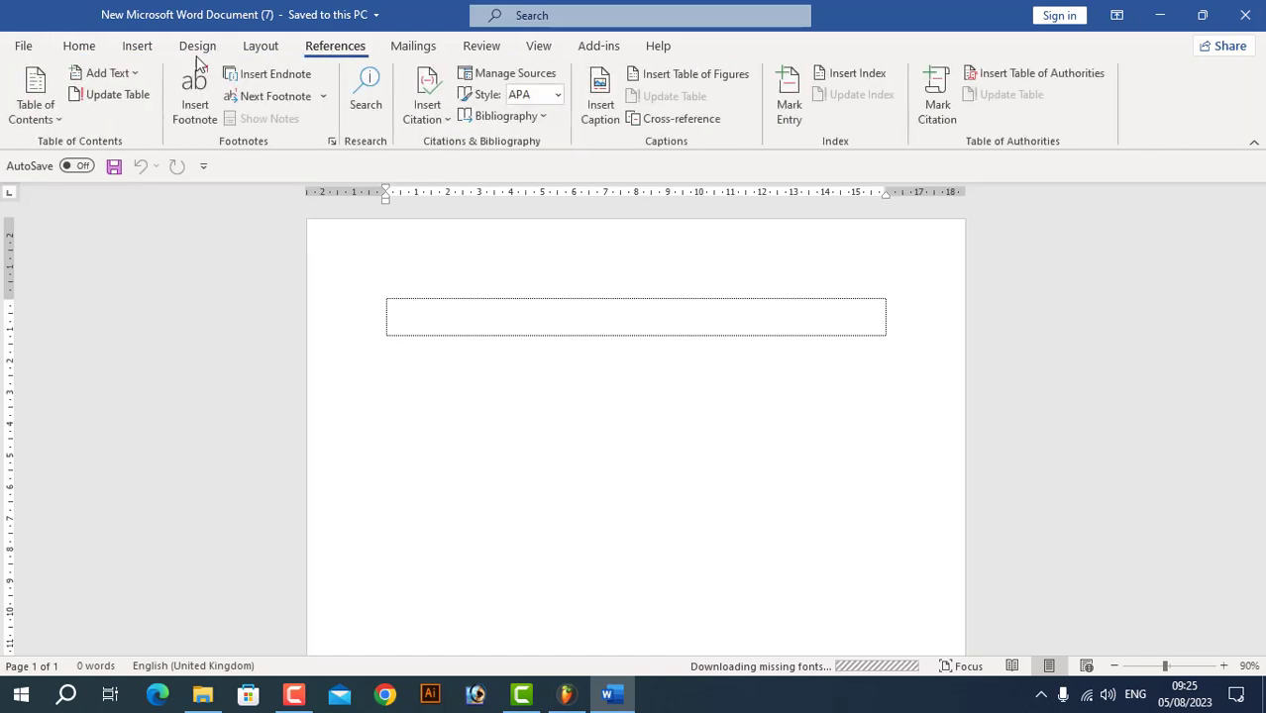
Insert a table with five columns and one row at the start of the blank page.
{"action": "left_click", "coordinate": [147, 48]}
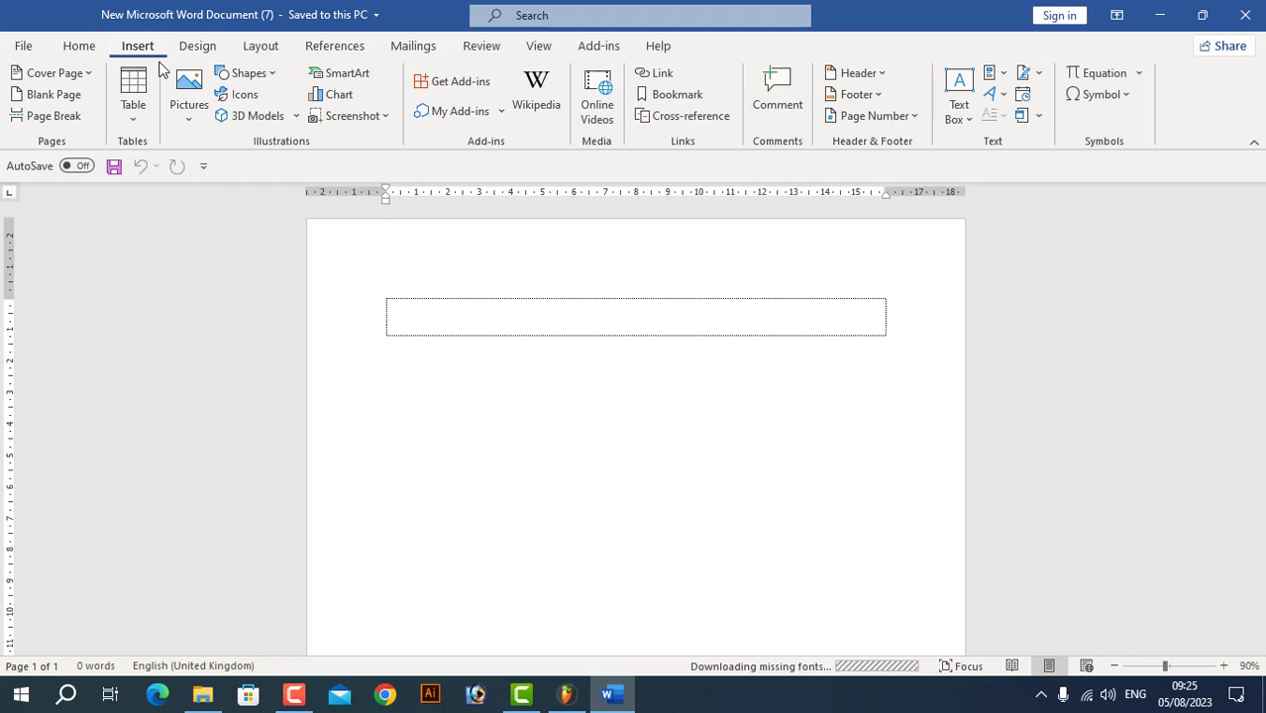
{"action": "left_click", "coordinate": [134, 113]}
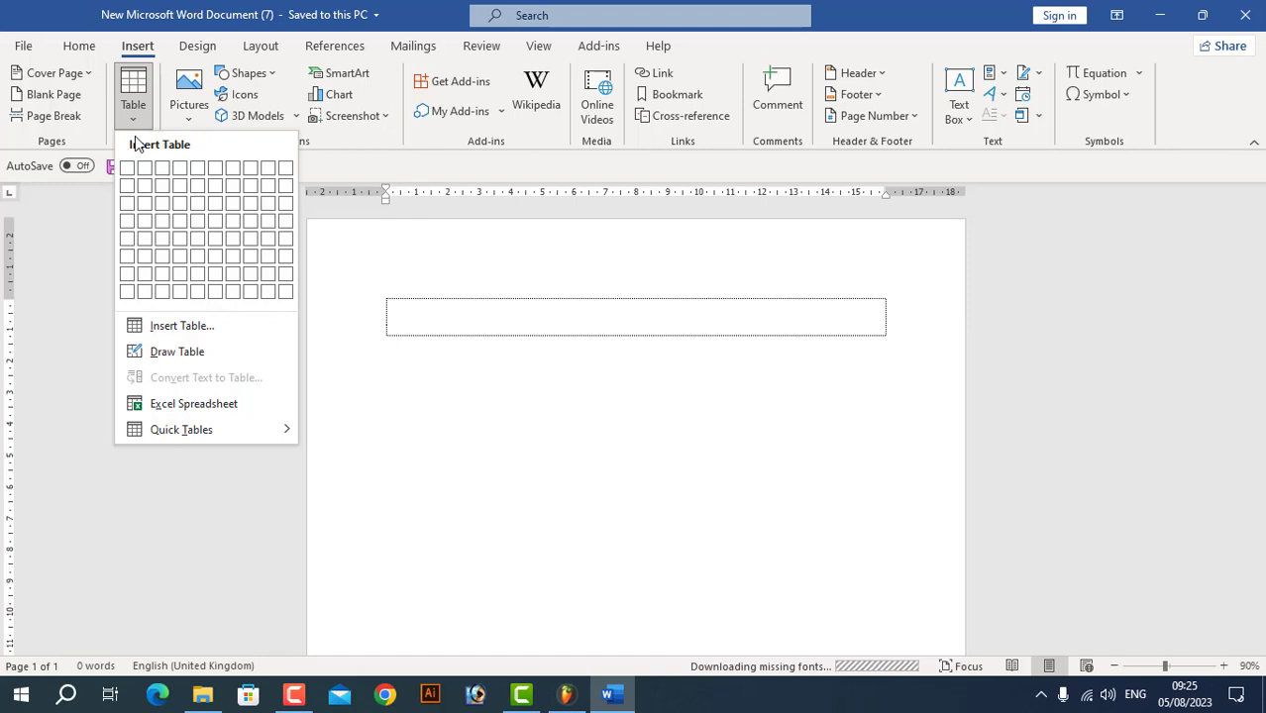
{"action": "left_click", "coordinate": [498, 306]}
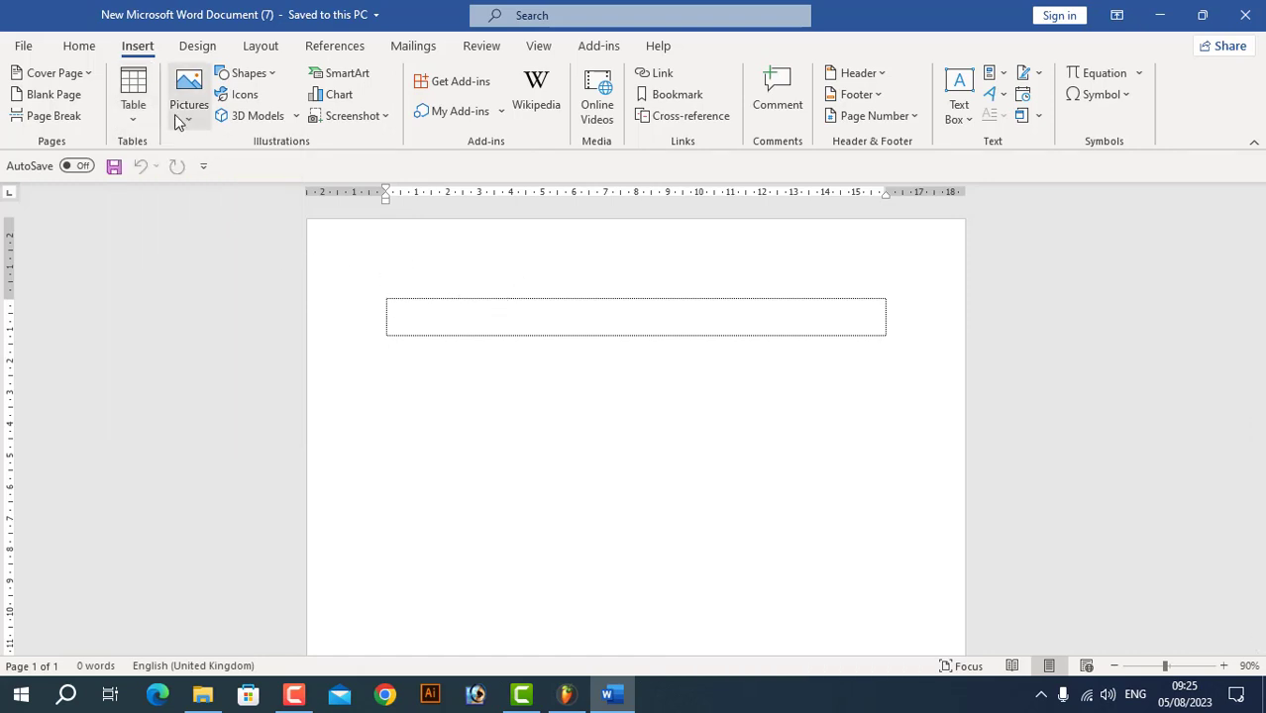
{"action": "left_click", "coordinate": [134, 109]}
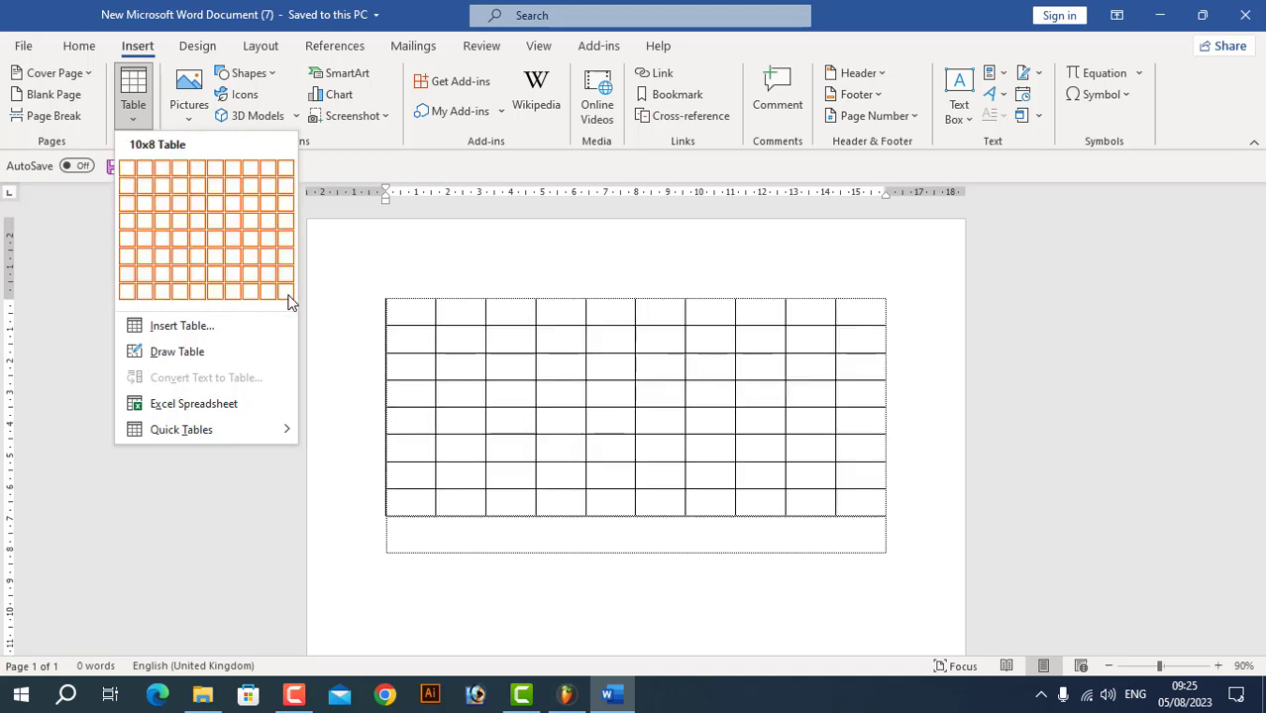
{"action": "left_click", "coordinate": [202, 171]}
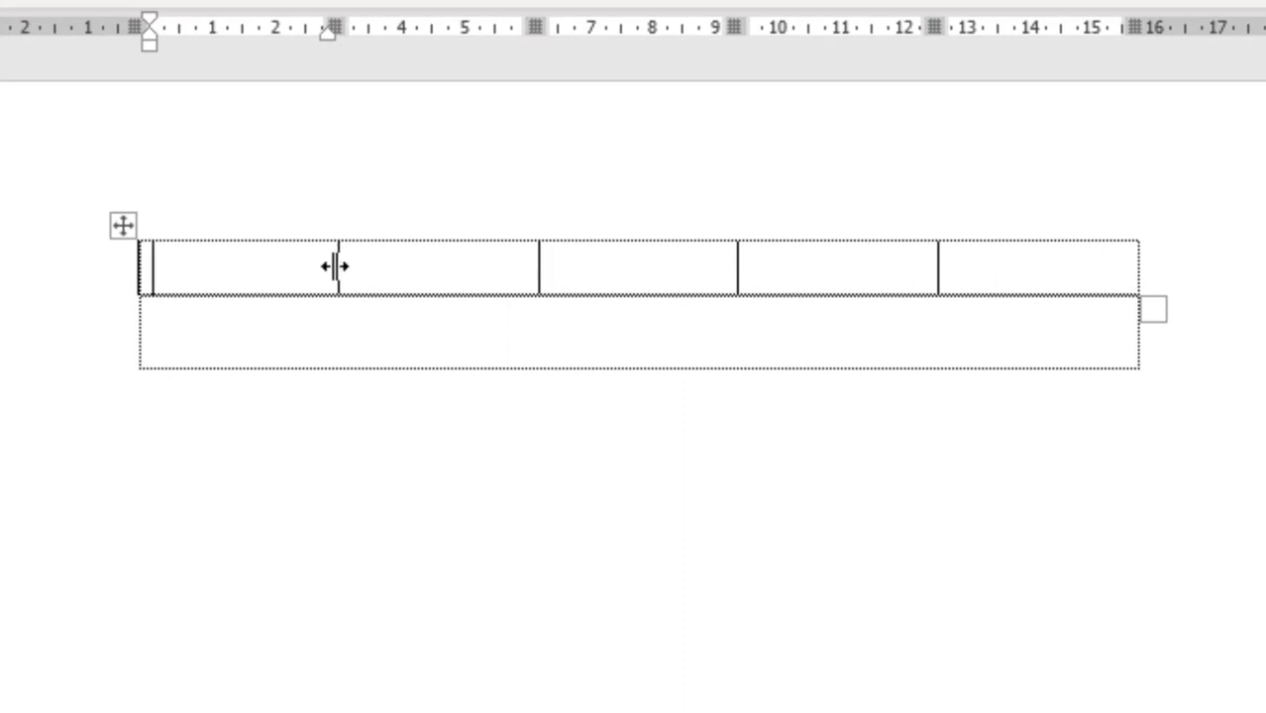
Narrow the table's first column to about 1.2 cm by moving its right border toward the table's left edge.
{"action": "mouse_move", "coordinate": [335, 265]}
{"action": "left_mouse_down"}
{"action": "mouse_move", "coordinate": [180, 272]}
{"action": "mouse_move", "coordinate": [430, 272]}
{"action": "mouse_move", "coordinate": [180, 269]}
{"action": "left_mouse_up"}
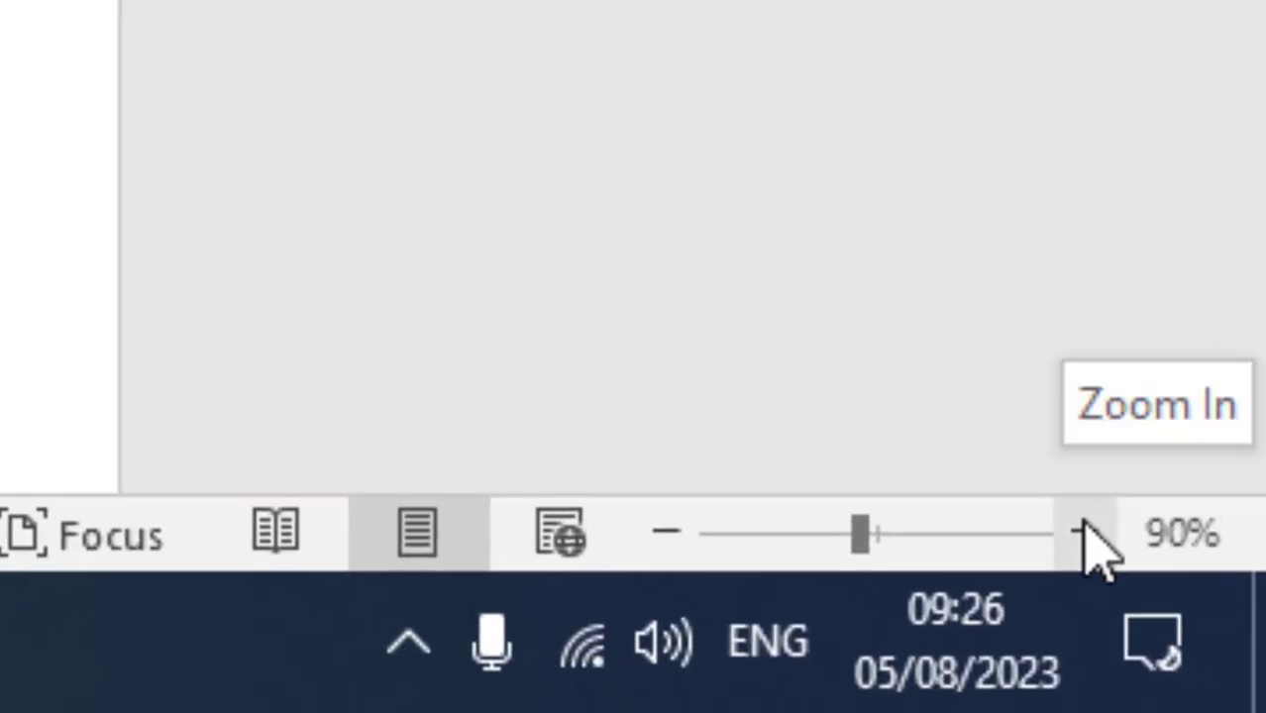
{"action": "left_click", "coordinate": [1085, 535]}
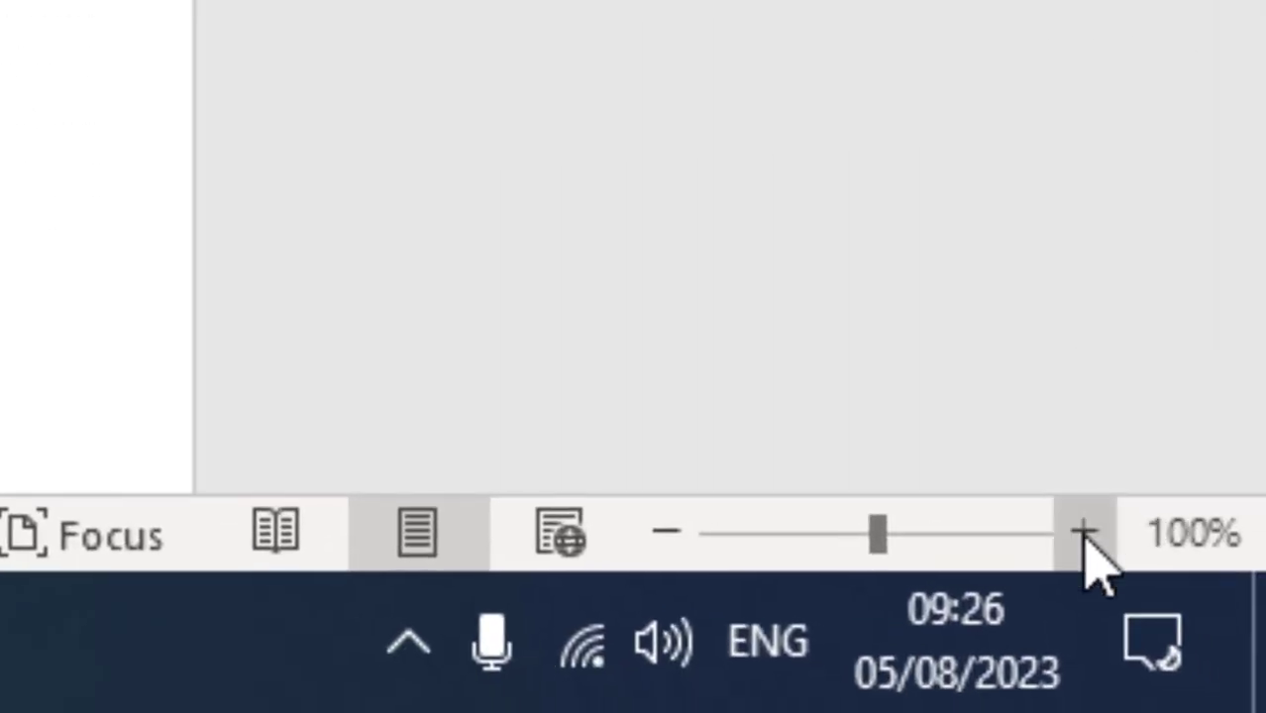
{"action": "left_click", "coordinate": [1086, 535]}
{"action": "left_click", "coordinate": [1085, 534]}
{"action": "left_click", "coordinate": [1086, 535]}
{"action": "left_click", "coordinate": [1086, 535]}
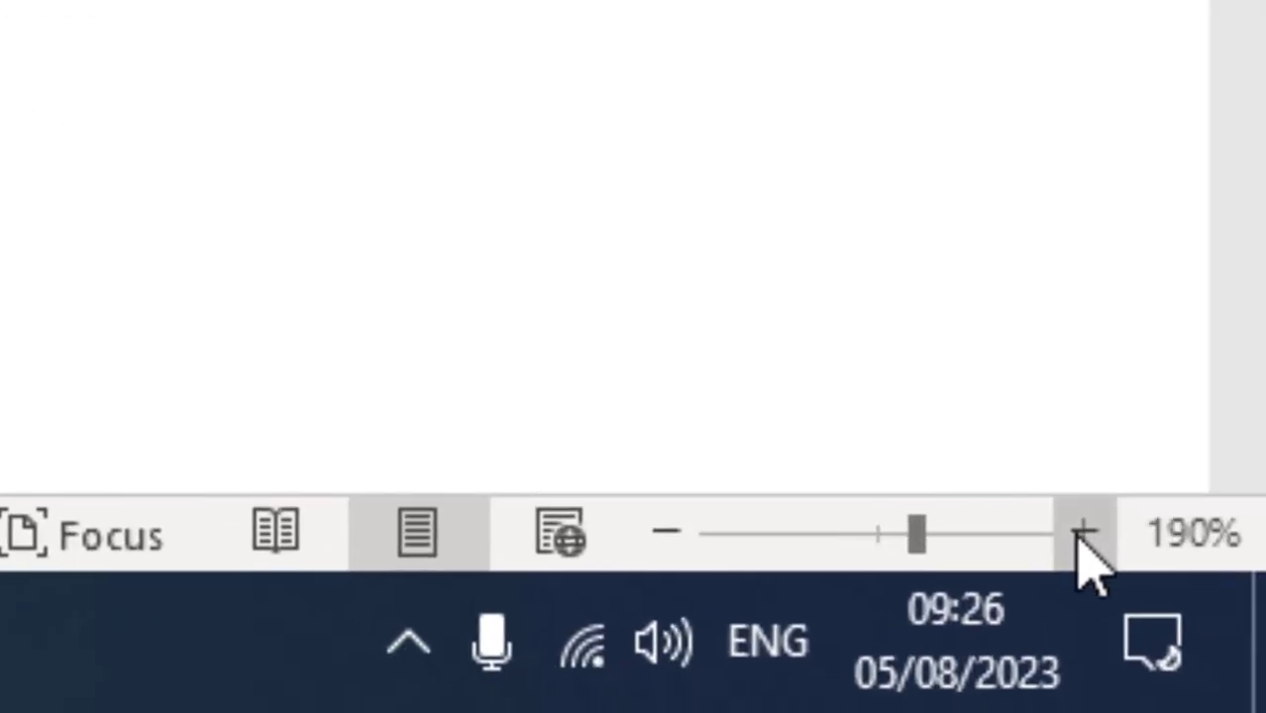
{"action": "left_click", "coordinate": [1083, 535]}
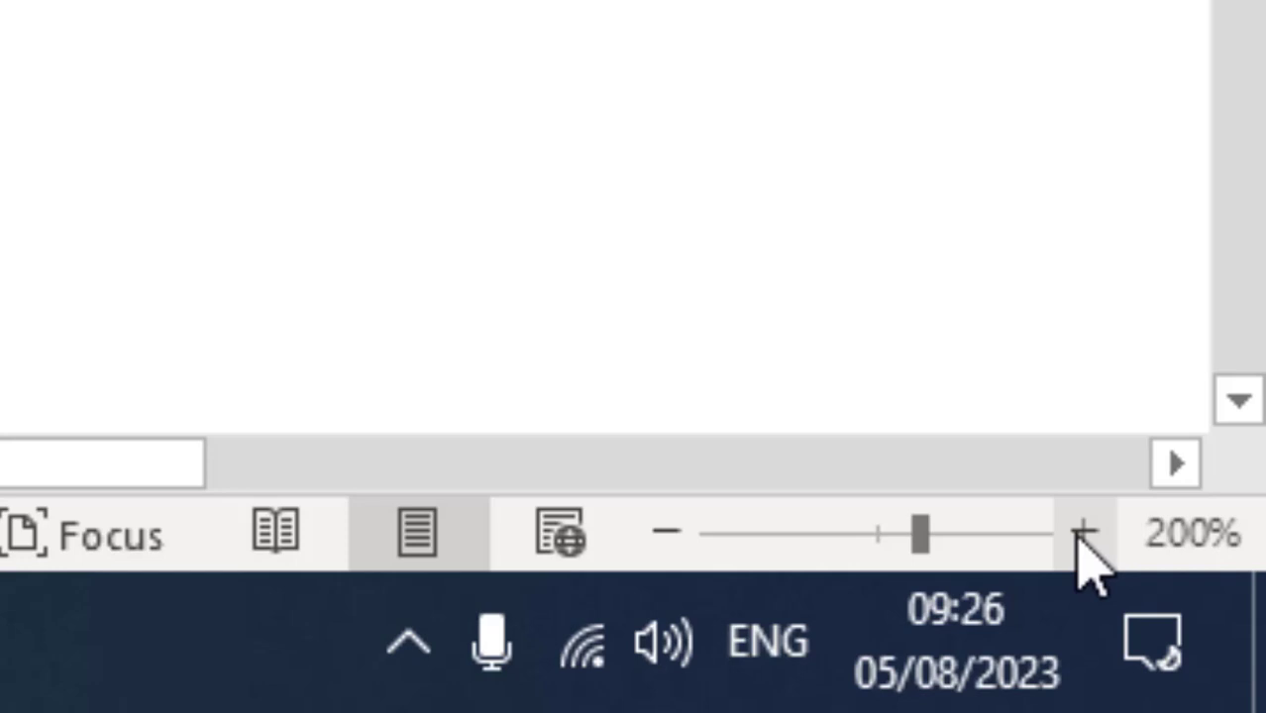
{"action": "scroll", "coordinate": [440, 404], "scroll_direction": "down", "scroll_amount": 6}
{"action": "scroll", "coordinate": [441, 404], "scroll_direction": "up", "scroll_amount": 7}
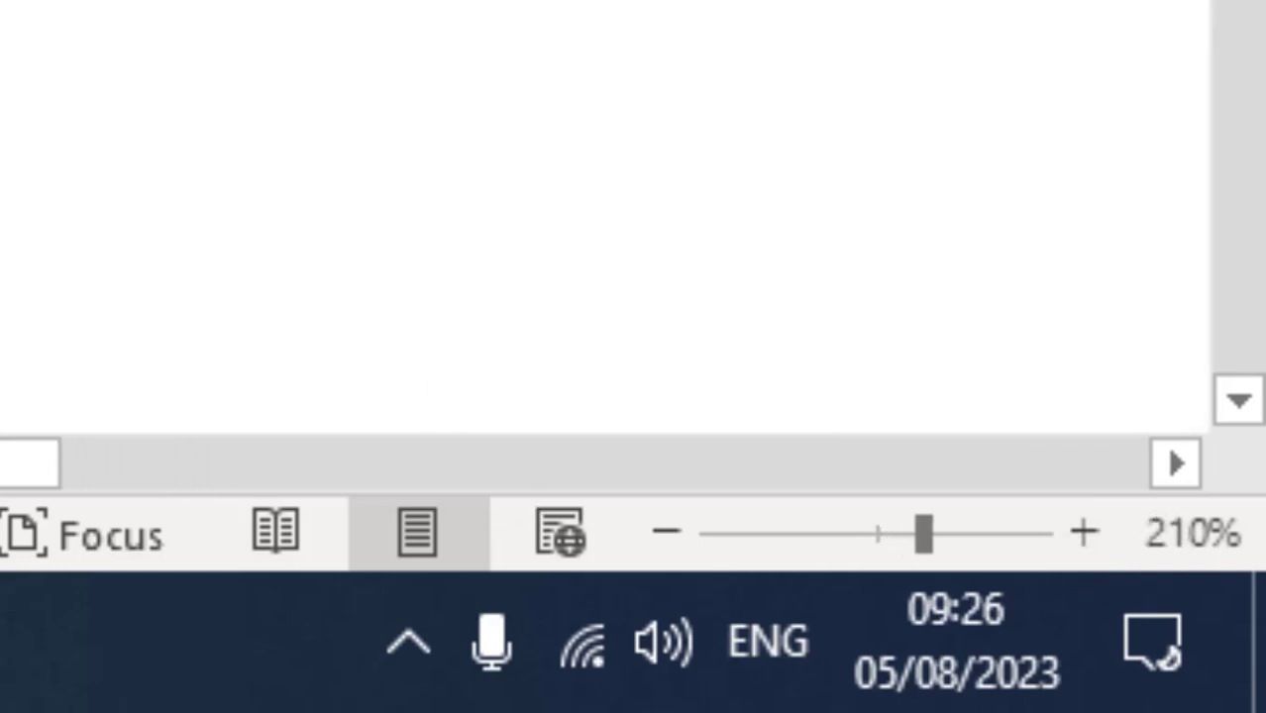
{"action": "scroll", "coordinate": [441, 404], "scroll_direction": "down", "scroll_amount": 4}
{"action": "scroll", "coordinate": [441, 404], "scroll_direction": "up", "scroll_amount": 4}
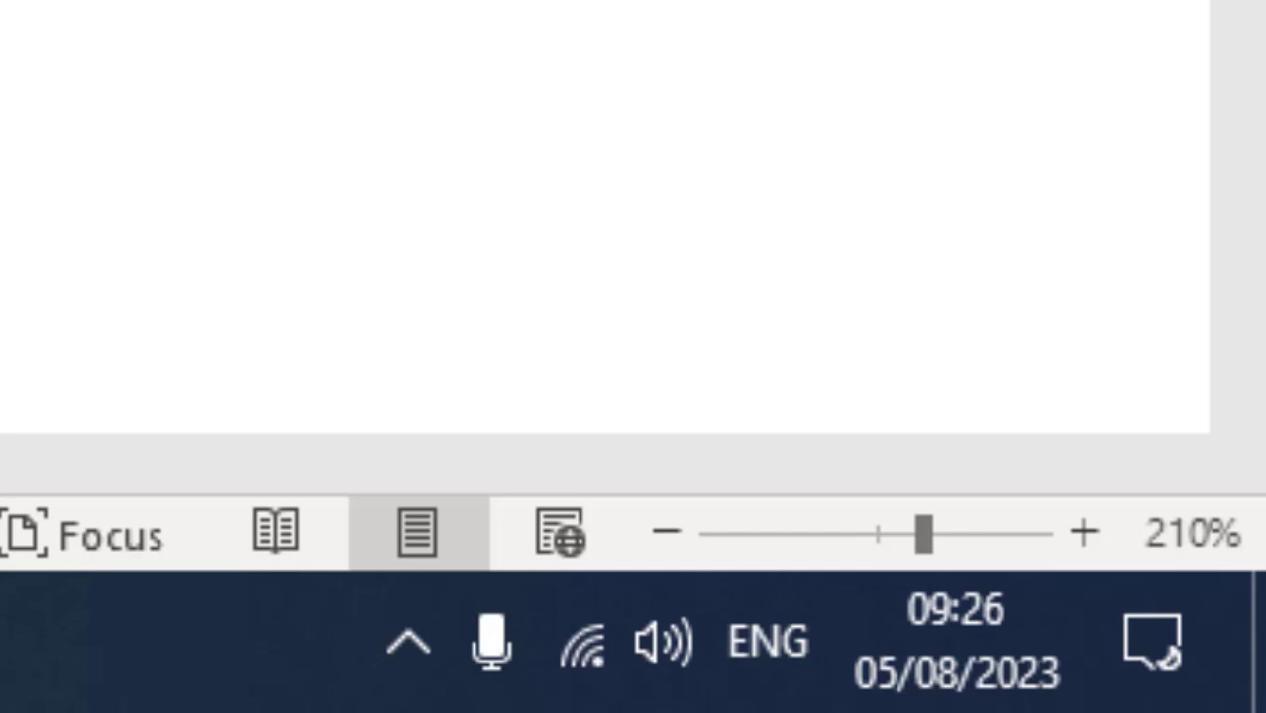
{"action": "left_click_drag", "start_coordinate": [251, 342], "coordinate": [280, 326]}
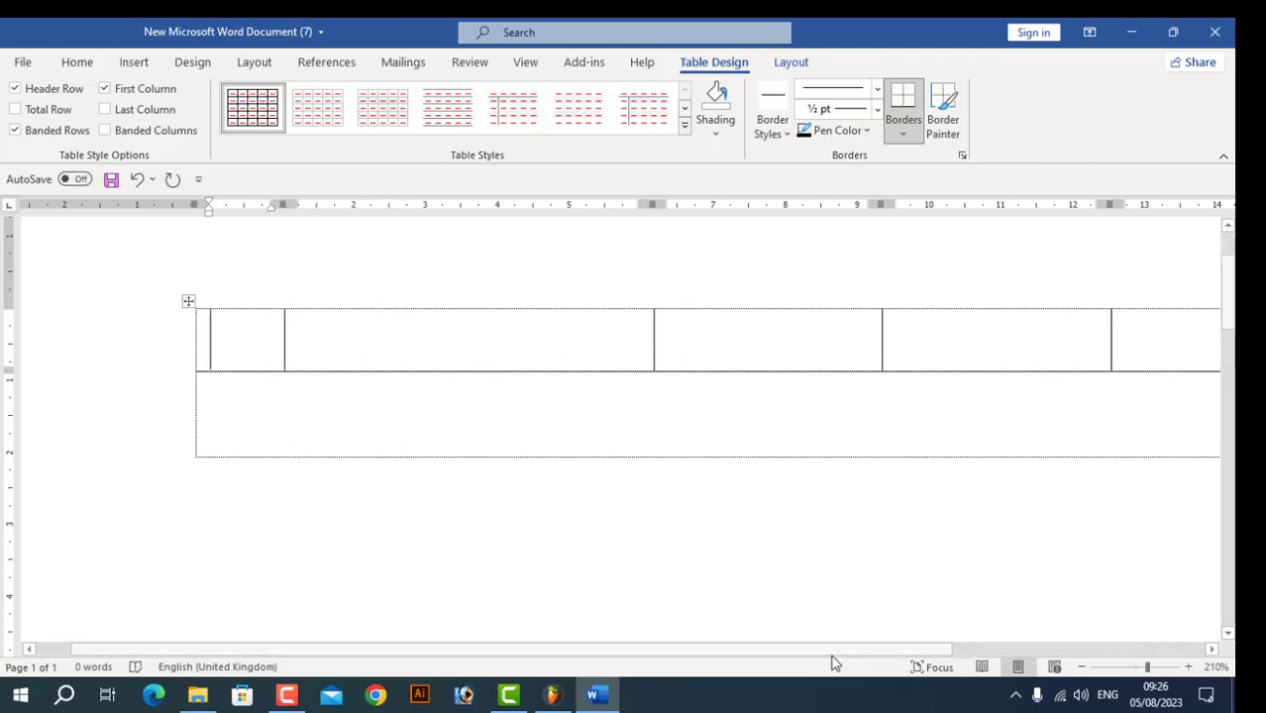
Add two more rows below the table's existing row, starting from its last cell.
{"action": "scroll", "coordinate": [543, 659], "scroll_direction": "left", "scroll_amount": 2}
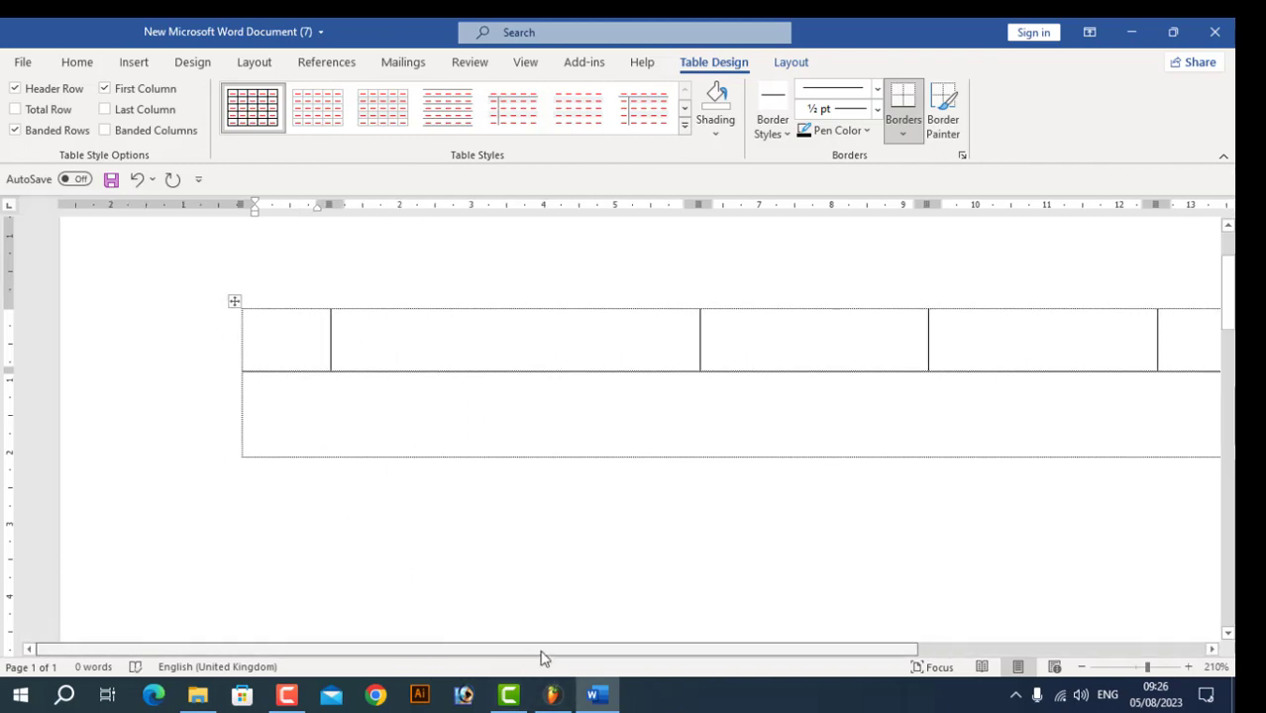
{"action": "left_click_drag", "start_coordinate": [543, 659], "coordinate": [927, 644]}
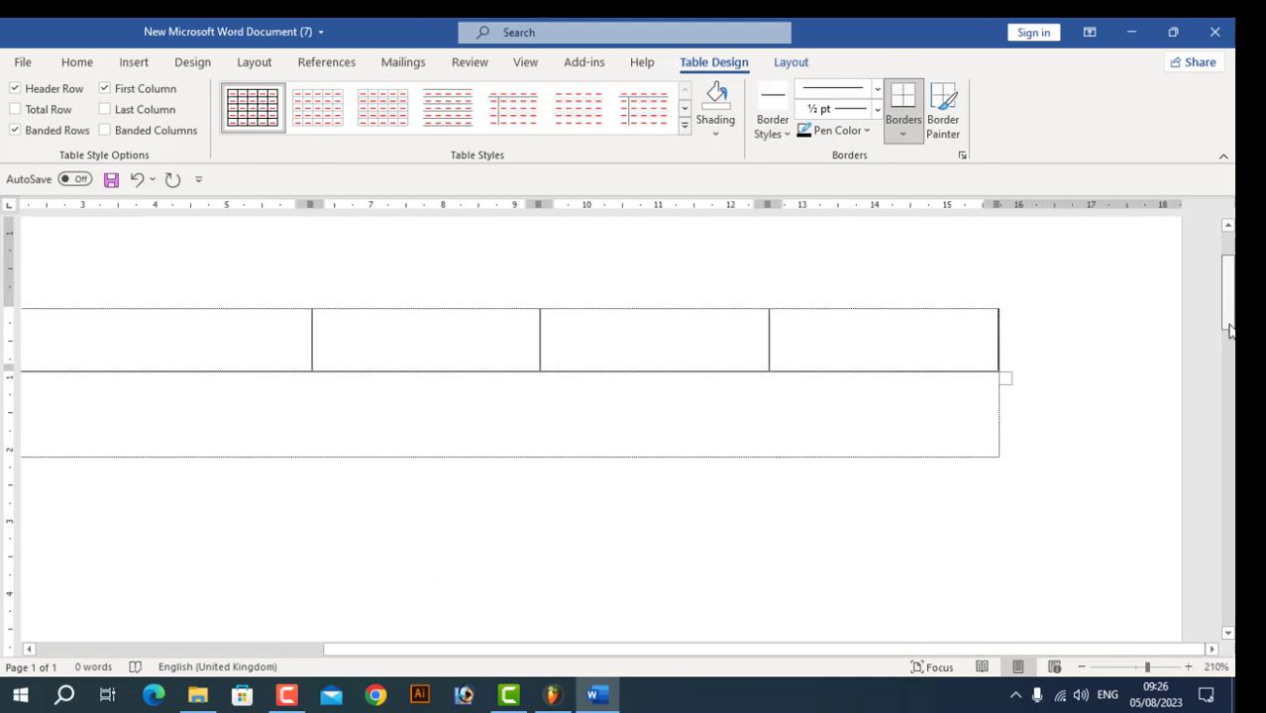
{"action": "mouse_move", "coordinate": [1230, 326]}
{"action": "left_mouse_down"}
{"action": "mouse_move", "coordinate": [1229, 585]}
{"action": "mouse_move", "coordinate": [1229, 303]}
{"action": "mouse_move", "coordinate": [1228, 316]}
{"action": "left_mouse_up"}
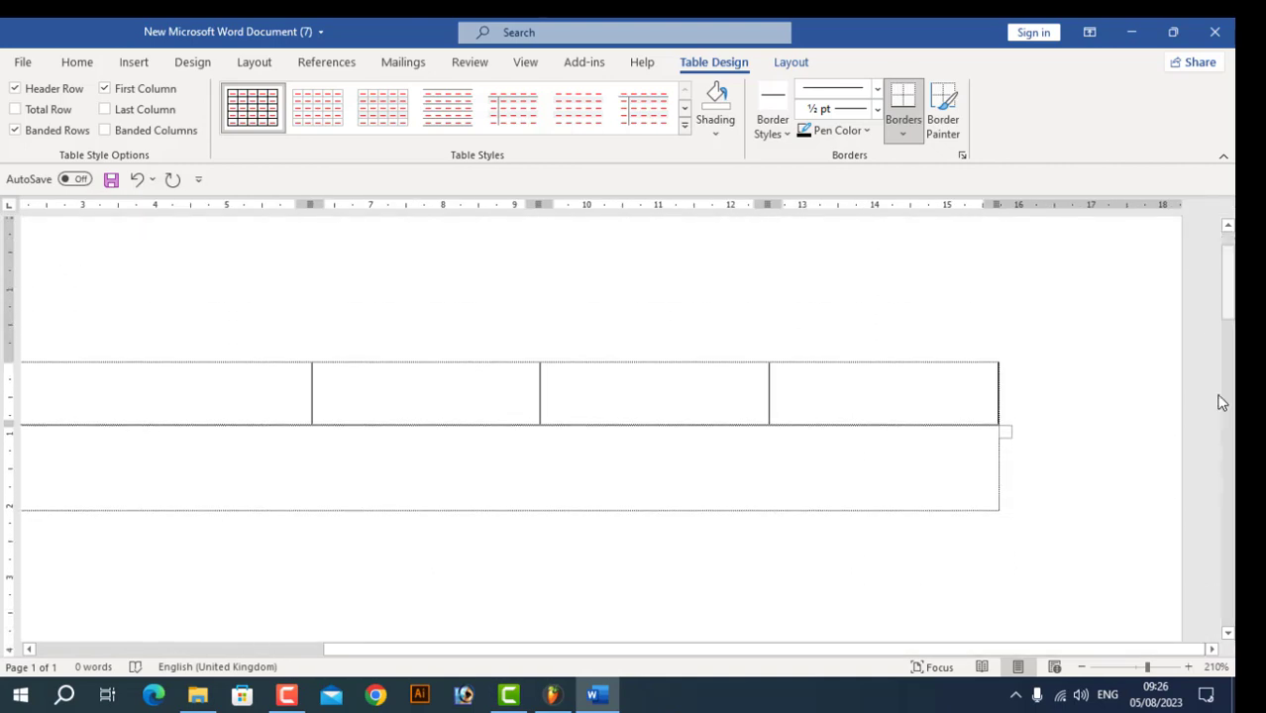
{"action": "left_click", "coordinate": [1081, 667]}
{"action": "left_click", "coordinate": [1081, 667]}
{"action": "left_click", "coordinate": [1081, 667]}
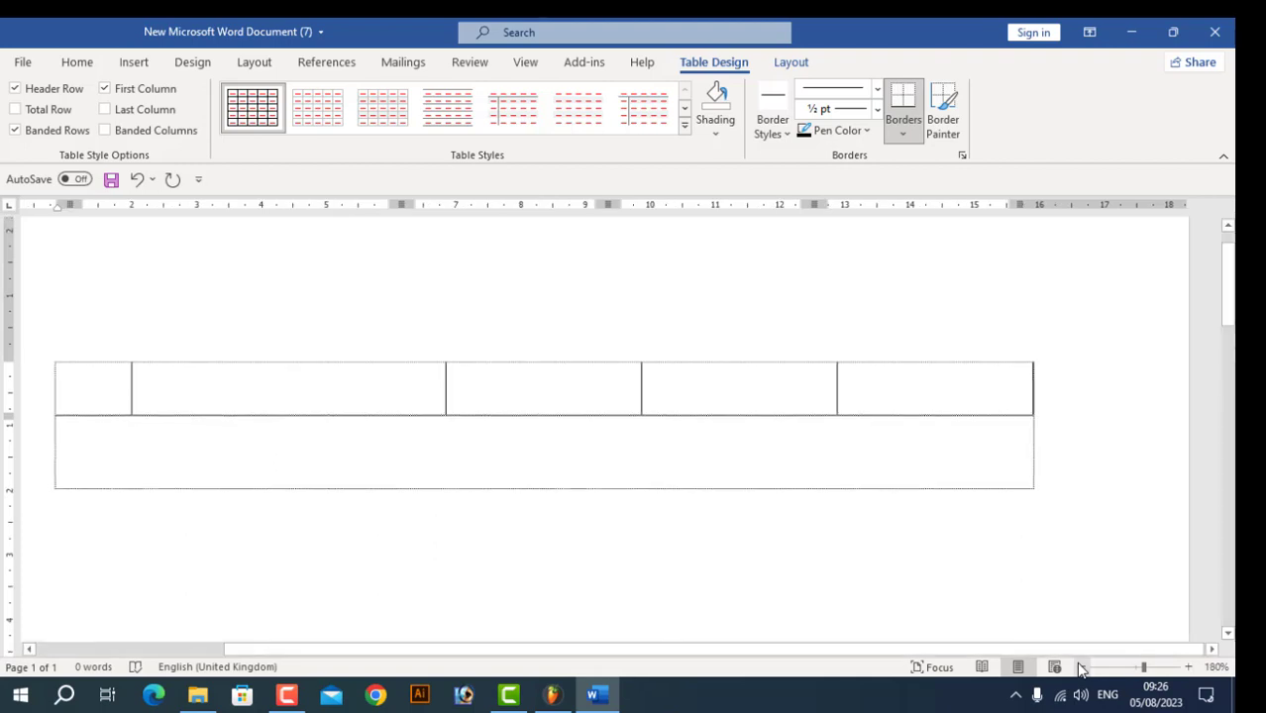
{"action": "left_click", "coordinate": [952, 399]}
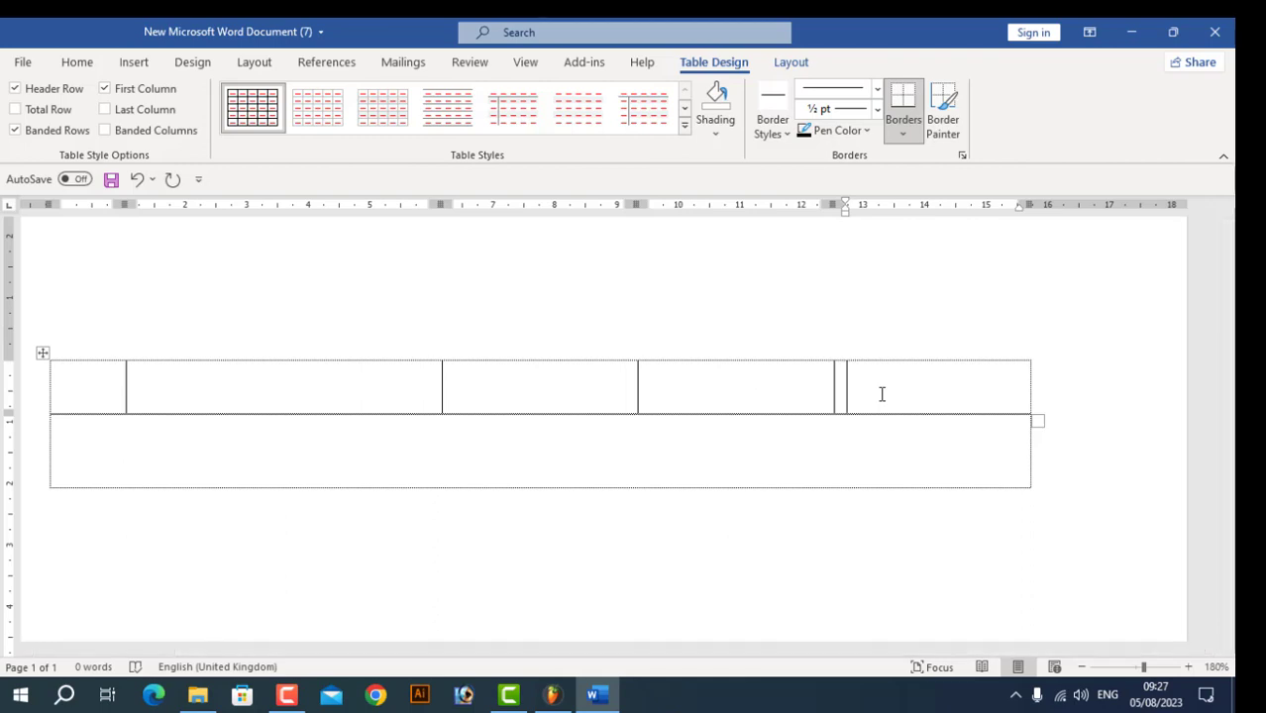
{"action": "key", "text": "Tab"}
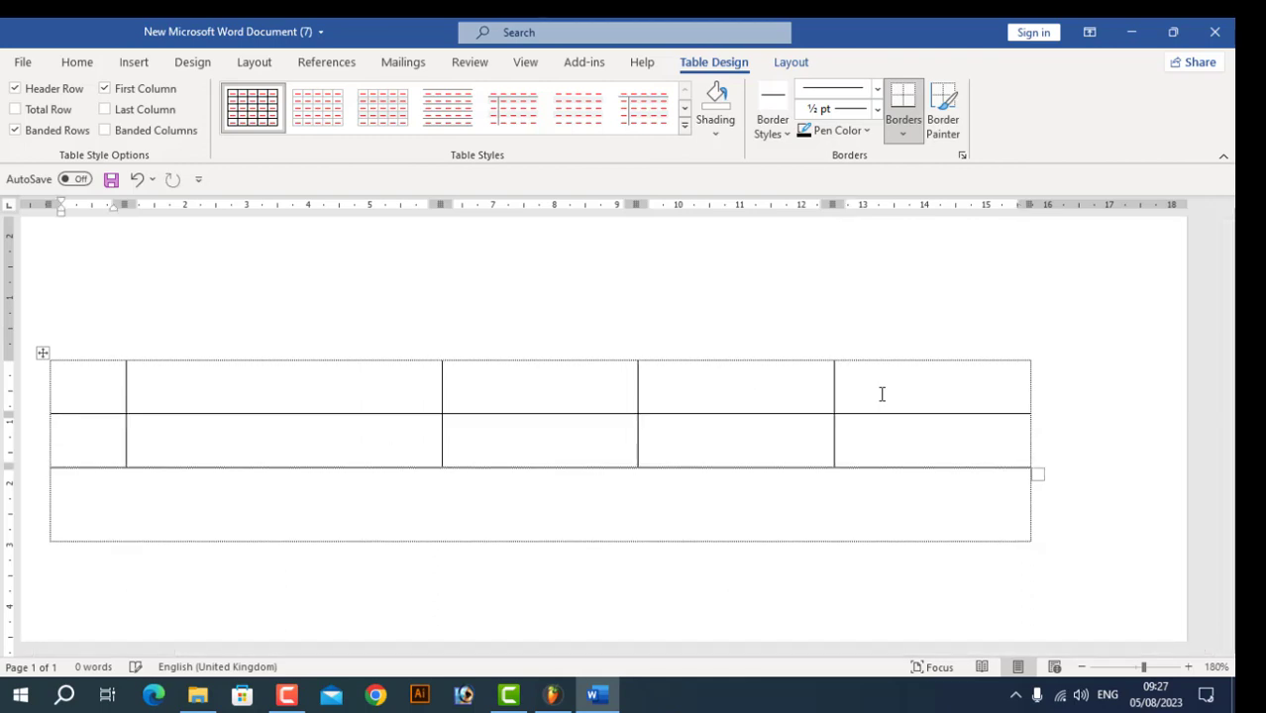
{"action": "key", "text": "Tab"}
{"action": "key", "text": "Tab"}
{"action": "key", "text": "Tab"}
{"action": "key", "text": "Tab"}
{"action": "key", "text": "Tab"}
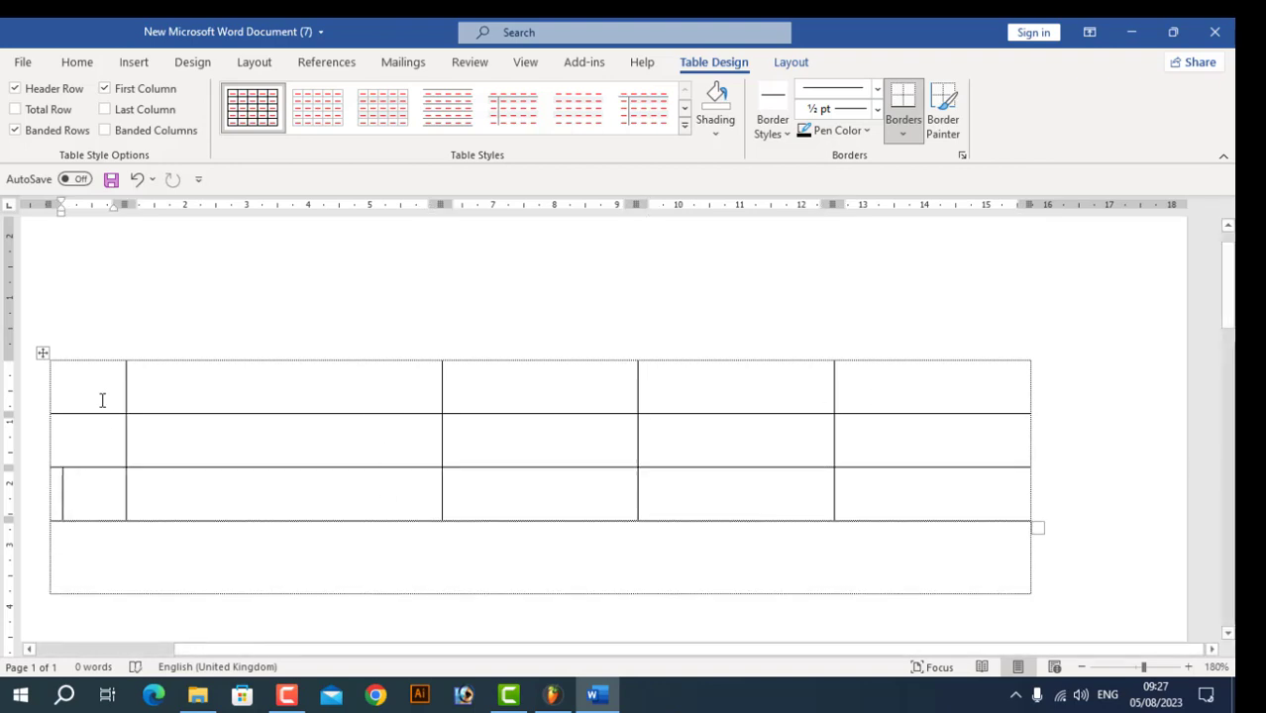
Shade all five cells of the table's first row blue and set their font colour to white.
{"action": "left_click_drag", "start_coordinate": [96, 384], "coordinate": [917, 392]}
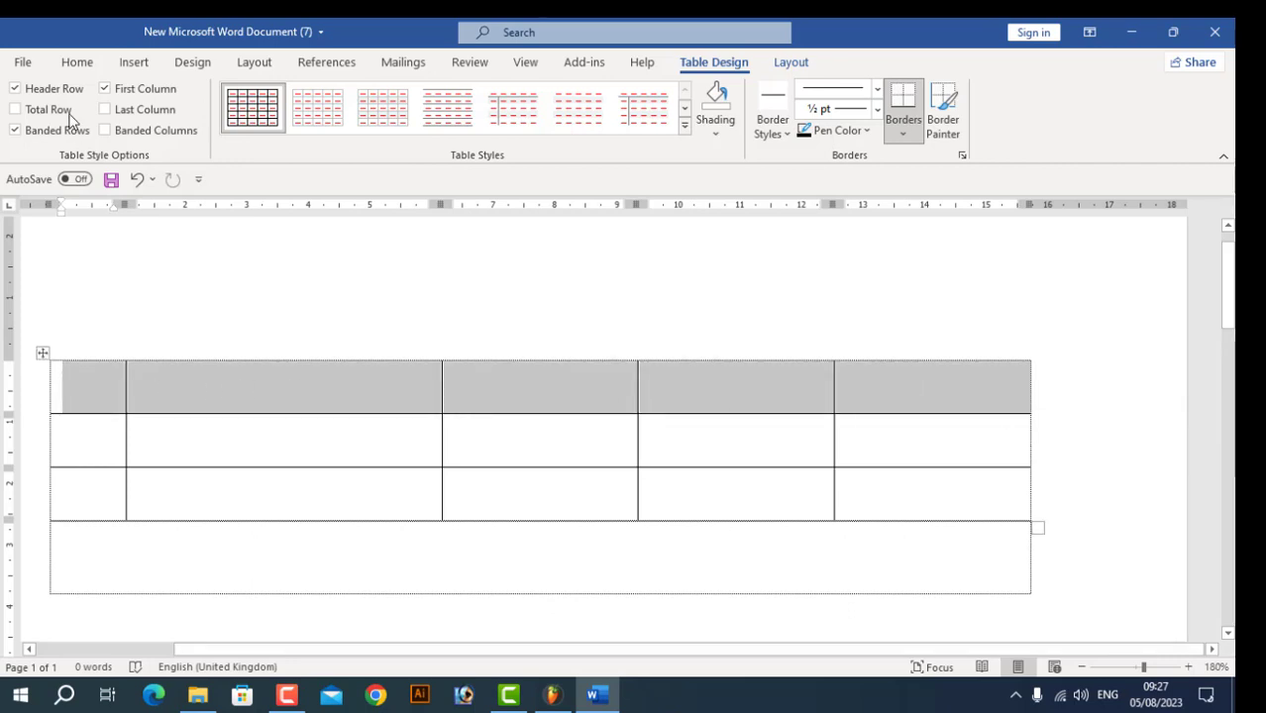
{"action": "left_click", "coordinate": [76, 61]}
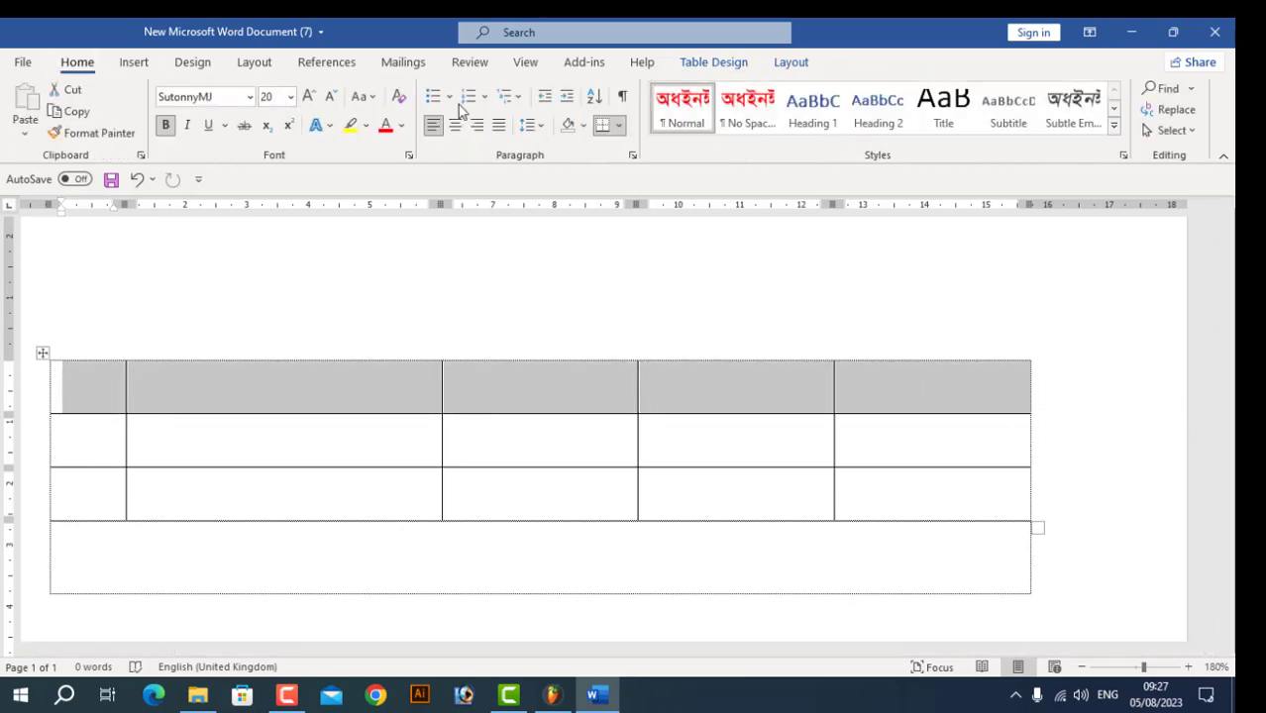
{"action": "left_click", "coordinate": [583, 126]}
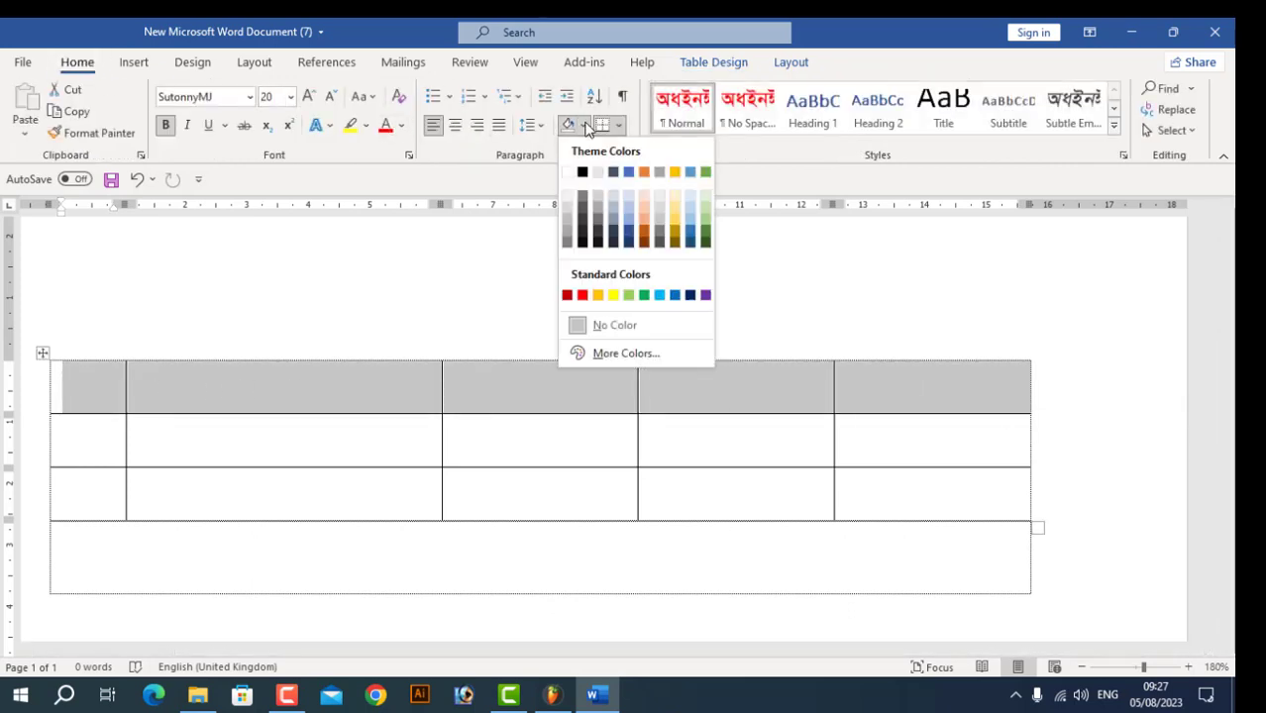
{"action": "left_click", "coordinate": [676, 297]}
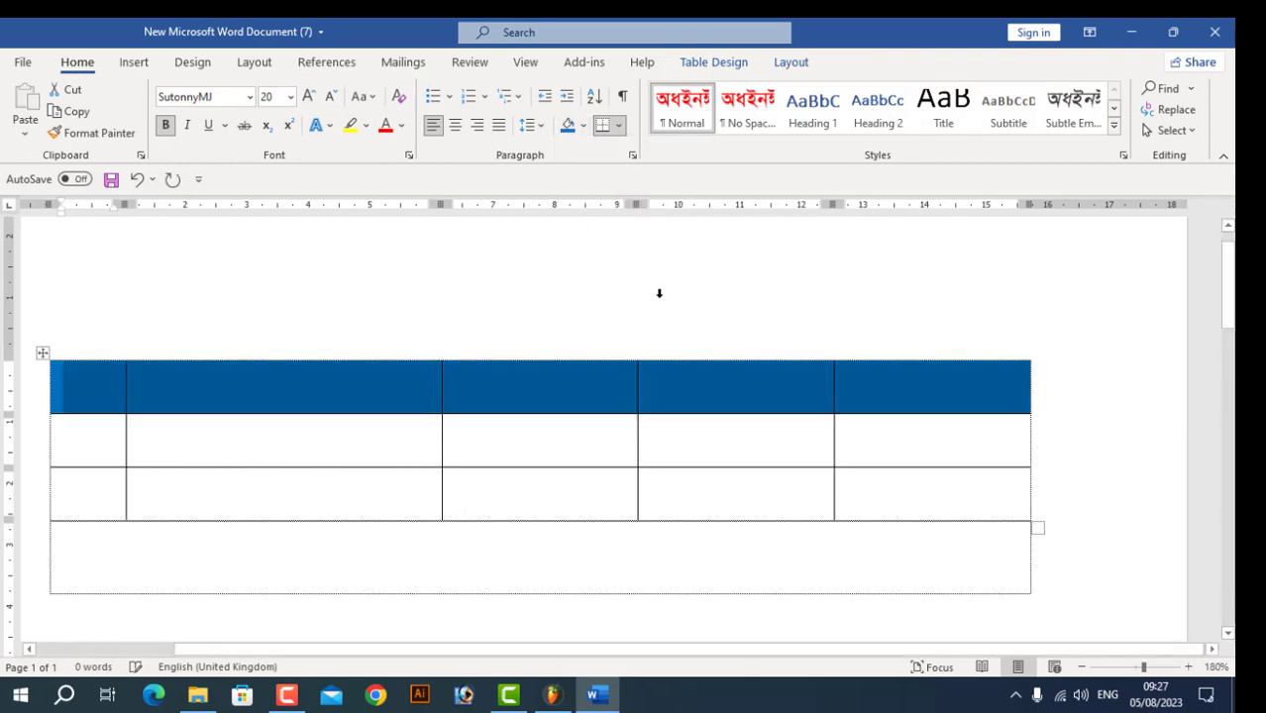
{"action": "left_click", "coordinate": [402, 125]}
{"action": "left_click", "coordinate": [385, 201]}
Enter NO in the first header cell in the Arial Rounded MT Bold font.
{"action": "left_click", "coordinate": [82, 397]}
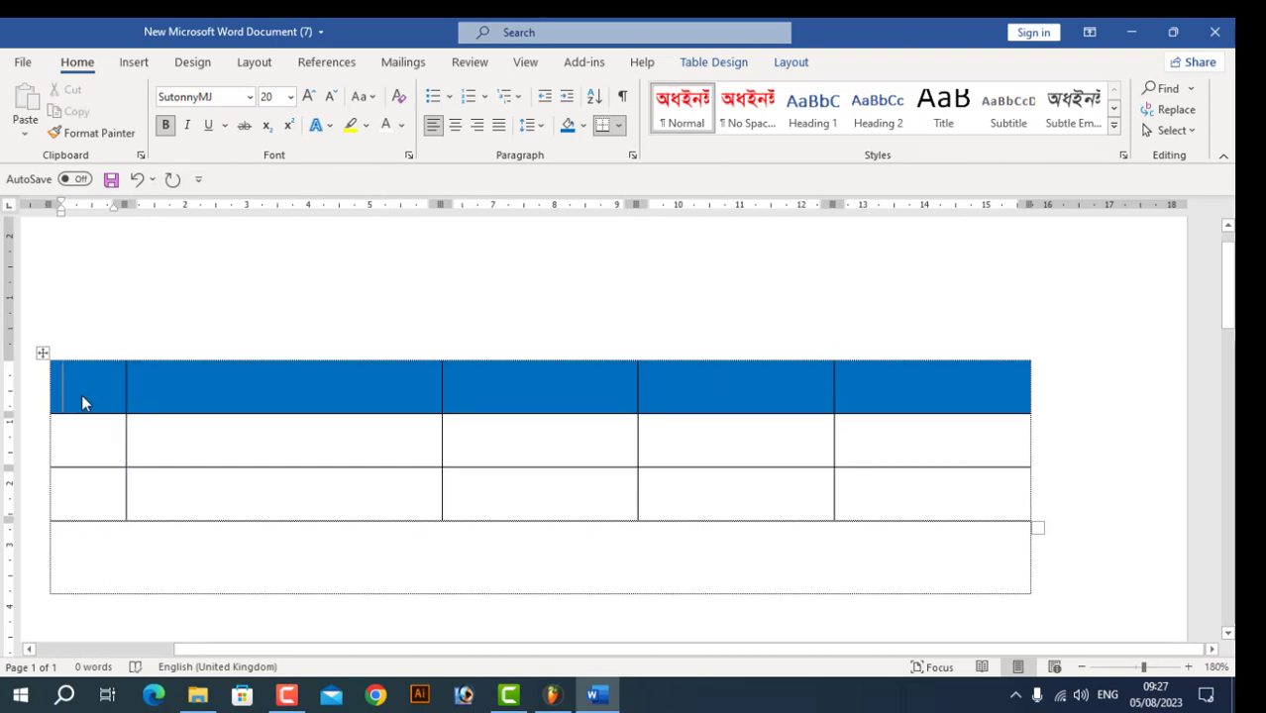
{"action": "type", "text": "ঘ"}
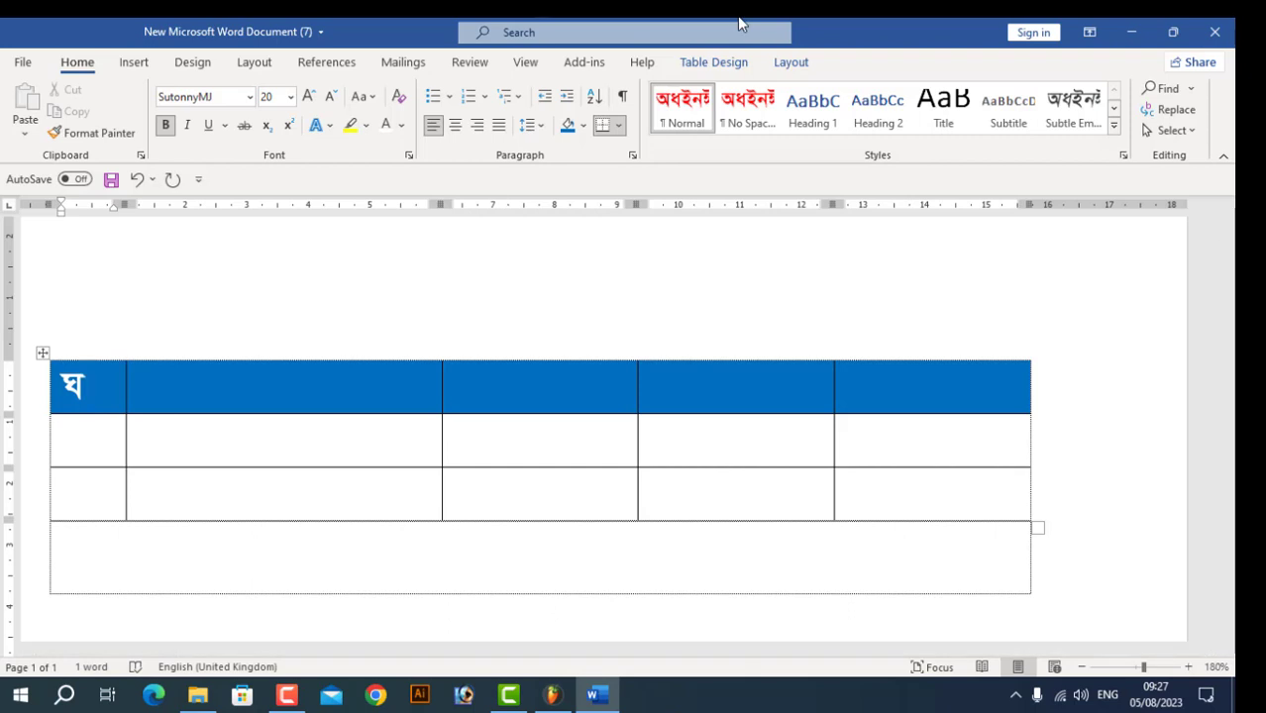
{"action": "double_click", "coordinate": [47, 384]}
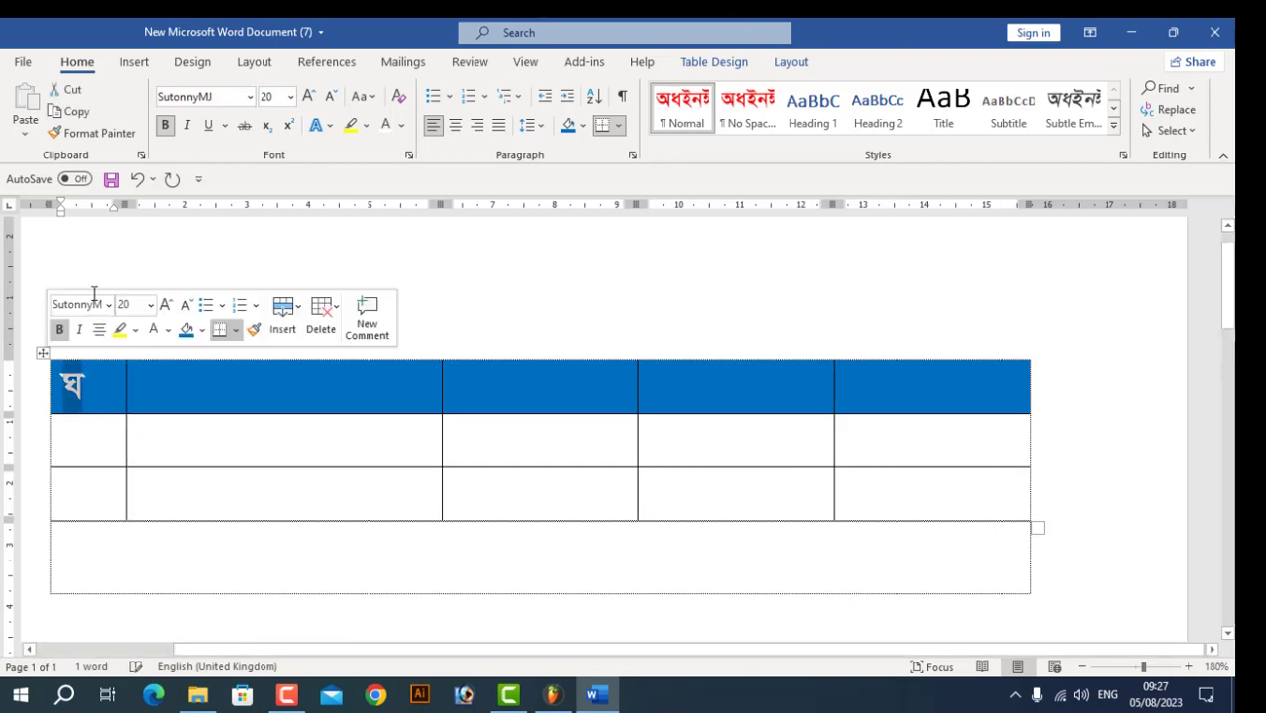
{"action": "left_click", "coordinate": [249, 96]}
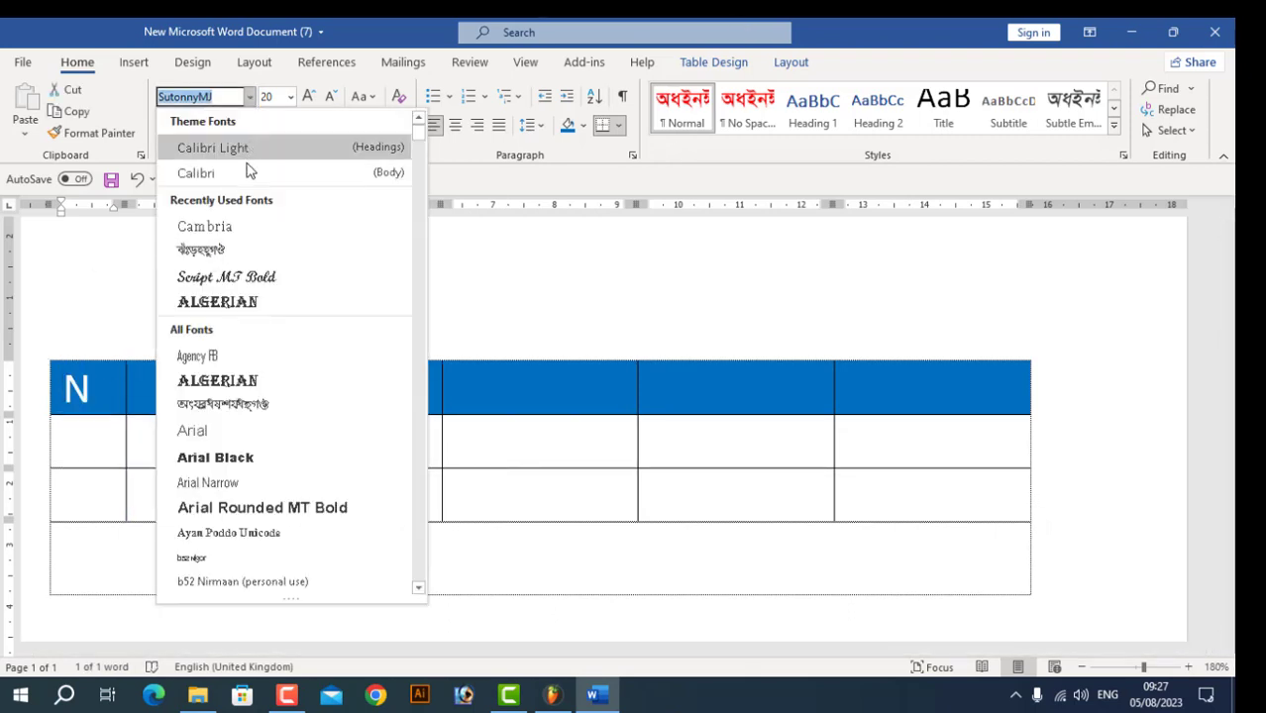
{"action": "left_click", "coordinate": [268, 508]}
{"action": "type", "text": "J"}
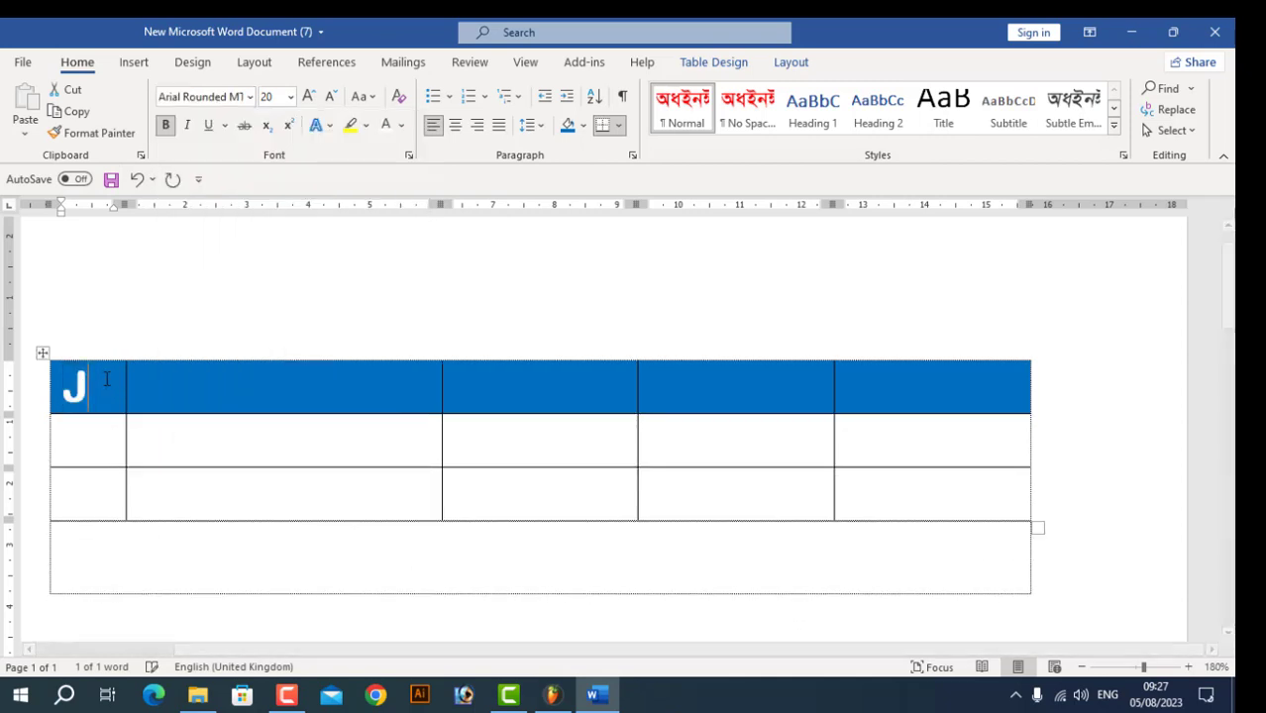
{"action": "key", "text": "BackSpace"}
{"action": "type", "text": "NO"}
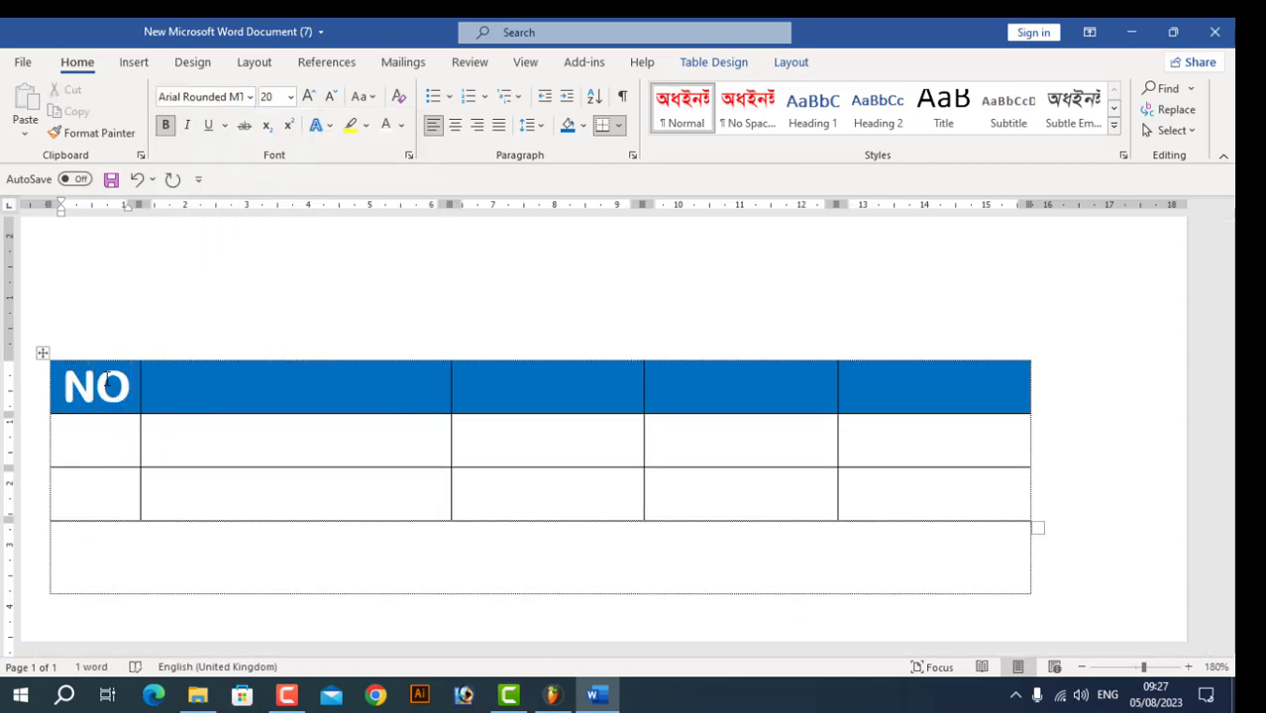
Fill the second header cell with the placeholder text FJSDKFJ.
{"action": "key", "text": "Tab"}
{"action": "type", "text": "DX"}
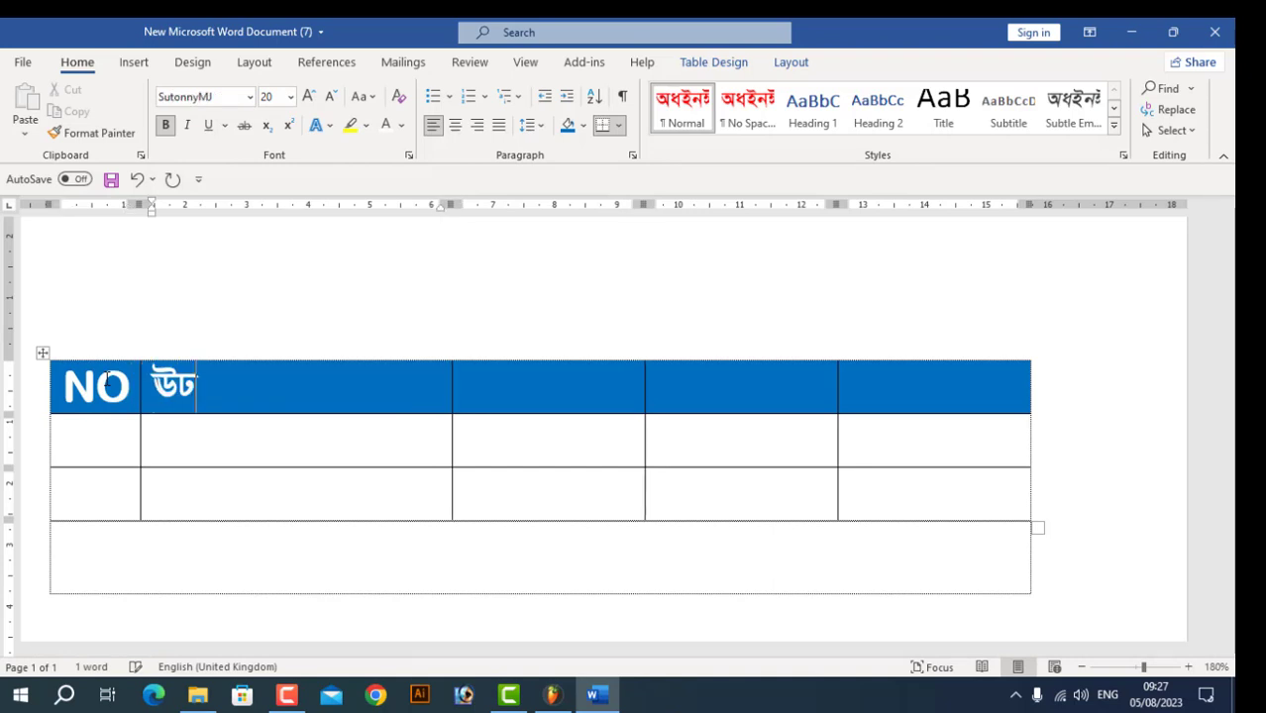
{"action": "key", "text": "BackSpace"}
{"action": "key", "text": "BackSpace"}
{"action": "type", "text": "FJSDKFJ"}
Set the font of the whole document to Times New Roman and its size to 16.
{"action": "key", "text": "ctrl+a"}
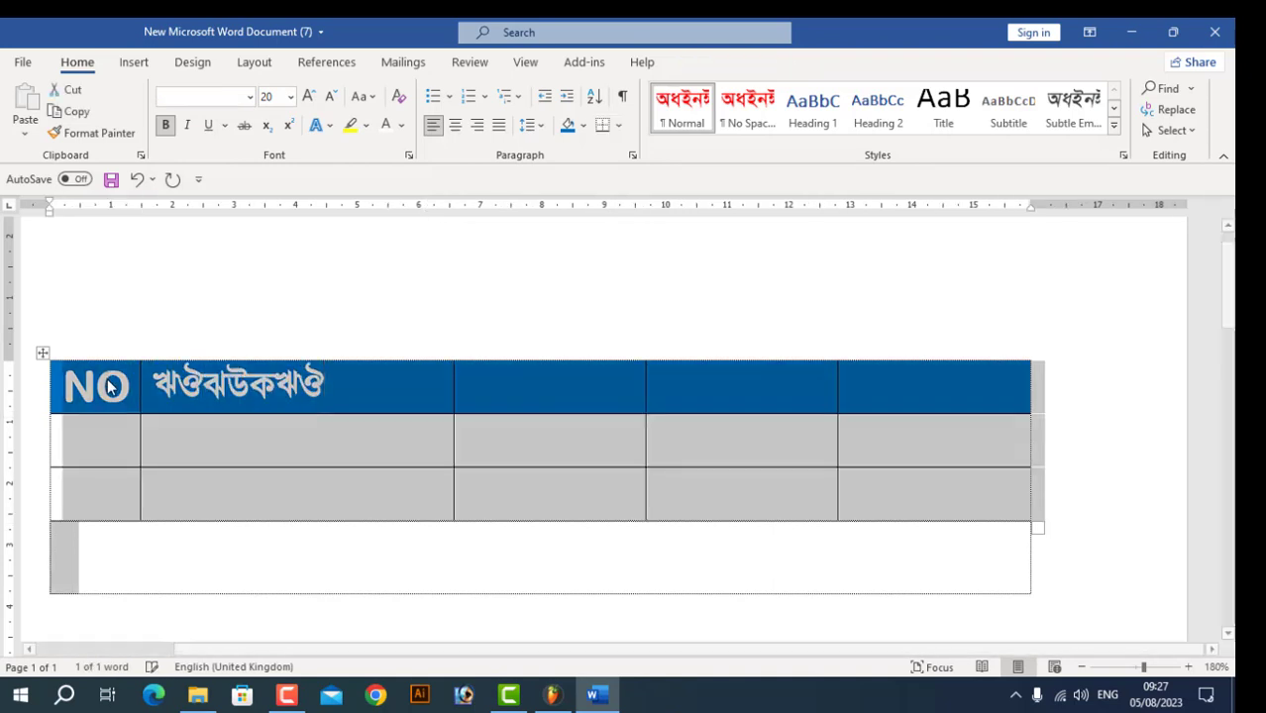
{"action": "left_click", "coordinate": [250, 97]}
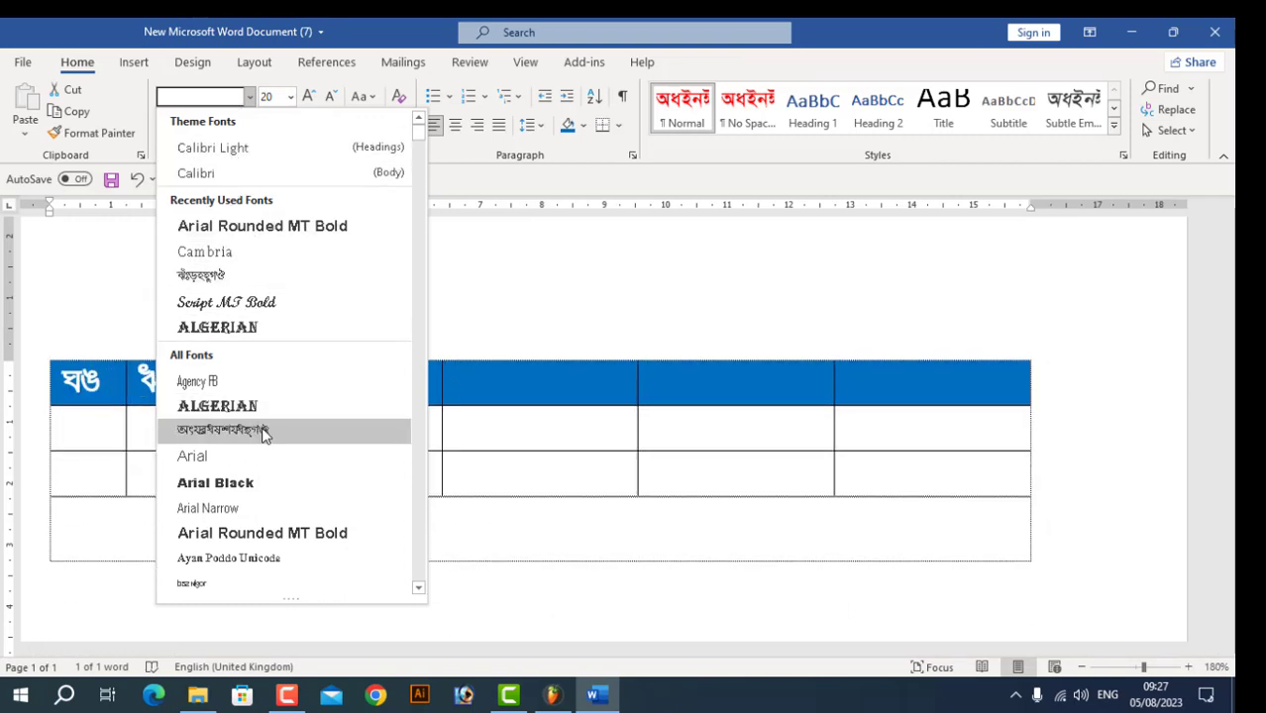
{"action": "scroll", "coordinate": [259, 432], "scroll_direction": "down", "scroll_amount": 3}
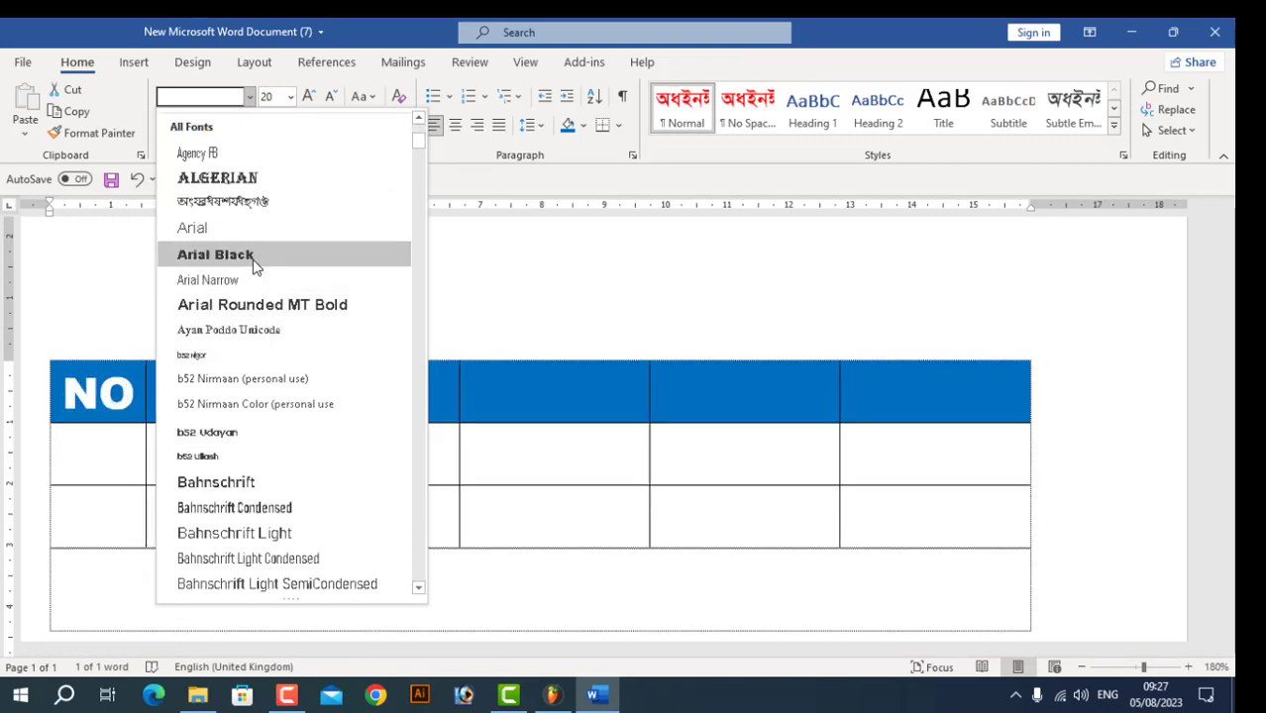
{"action": "type", "text": "T"}
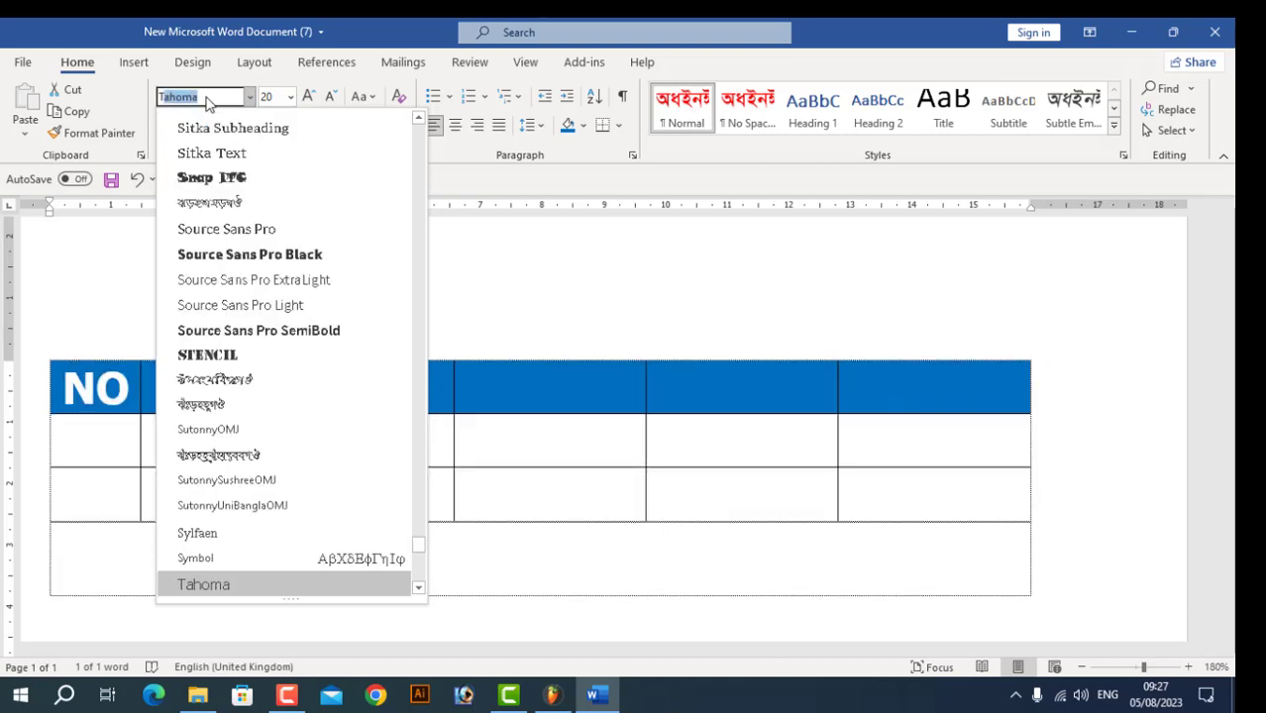
{"action": "type", "text": "imes New R"}
{"action": "key", "text": "Return"}
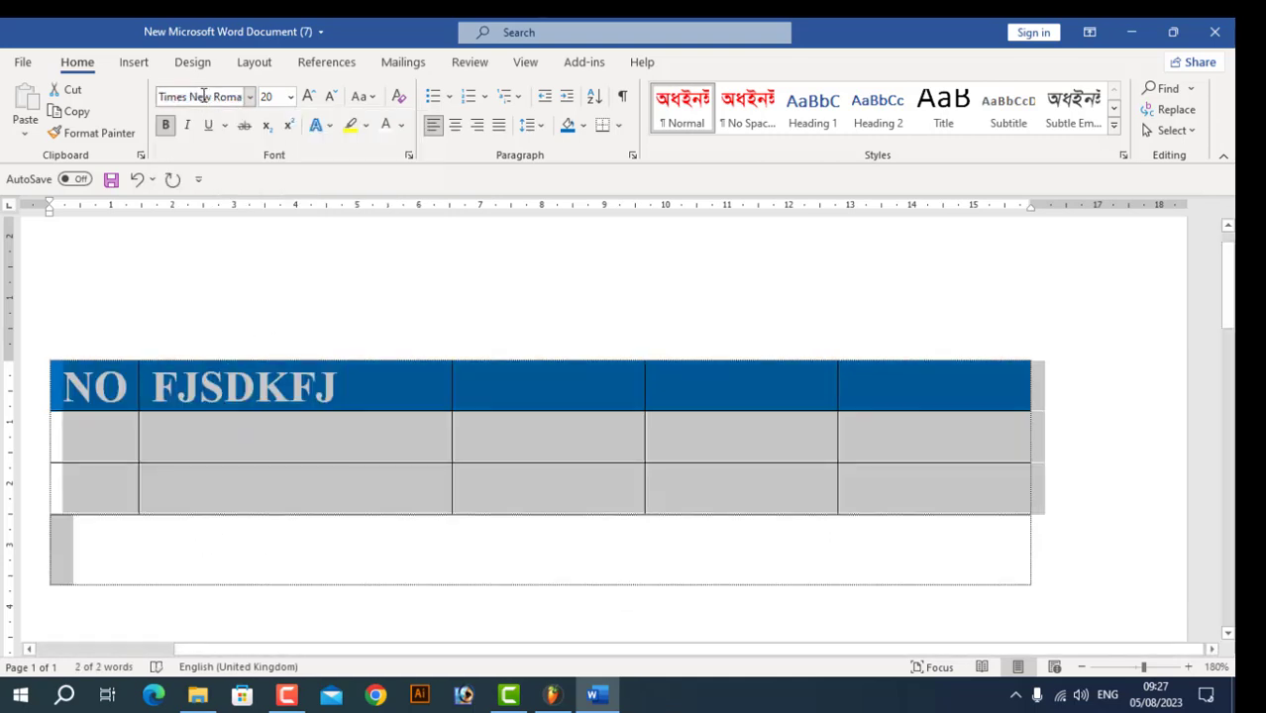
{"action": "left_click", "coordinate": [331, 96]}
{"action": "left_click", "coordinate": [330, 96]}
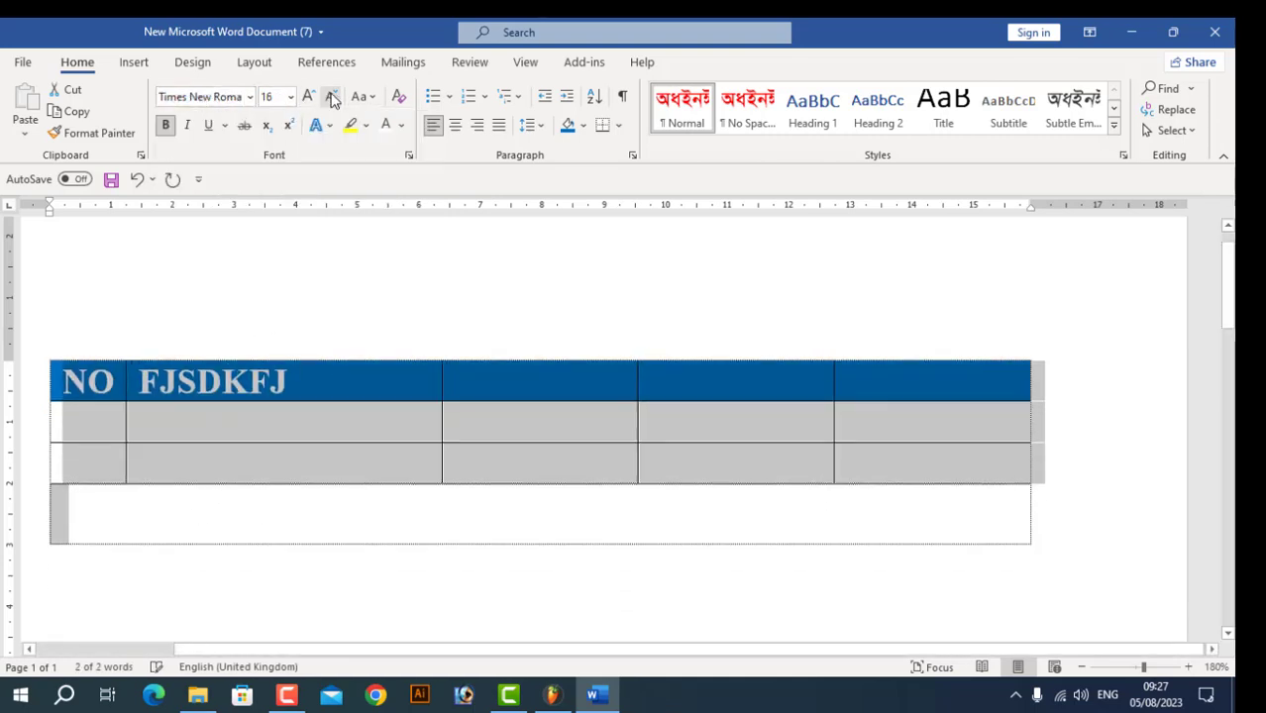
Replace the second header cell's text with EXAM NAME and enter BOARD NAME, YEAR and GPA in the remaining header cells.
{"action": "left_click", "coordinate": [99, 395]}
{"action": "left_click_drag", "start_coordinate": [139, 381], "coordinate": [313, 376]}
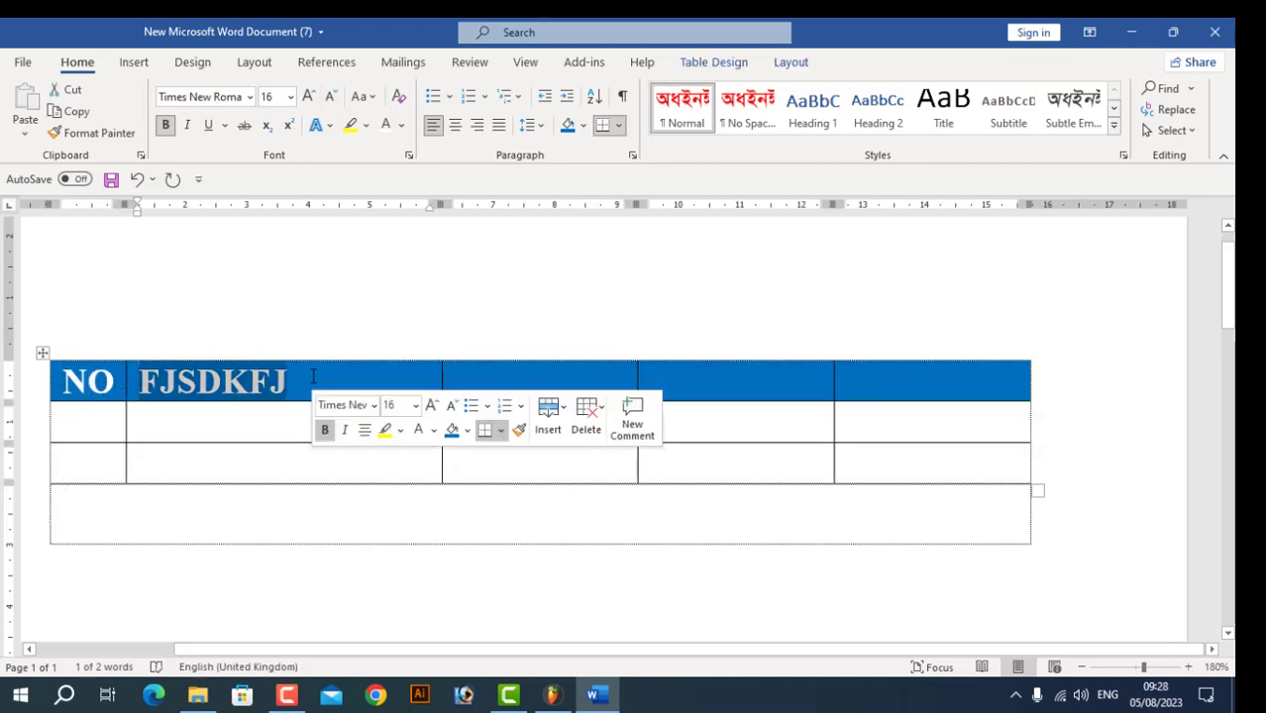
{"action": "type", "text": "EXAM NAME"}
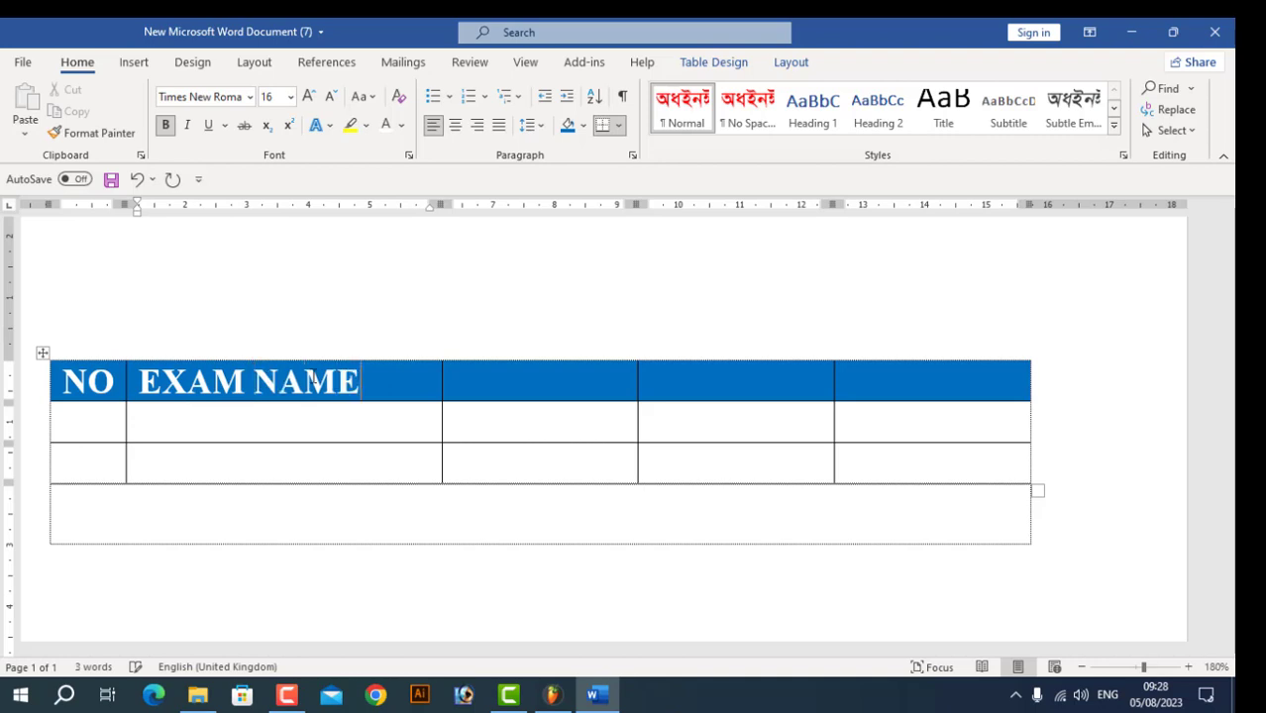
{"action": "key", "text": "Tab"}
{"action": "type", "text": "BOARD NAME"}
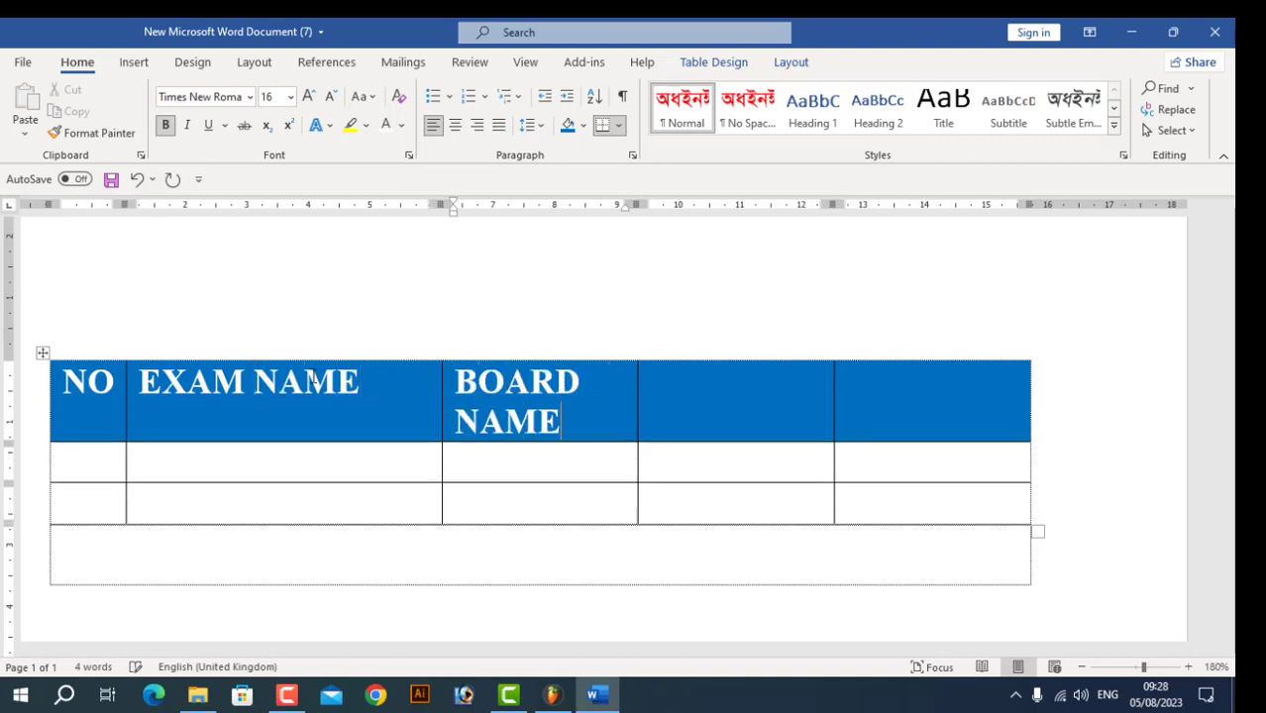
{"action": "key", "text": "Tab"}
{"action": "type", "text": "YEAR"}
{"action": "key", "text": "Tab"}
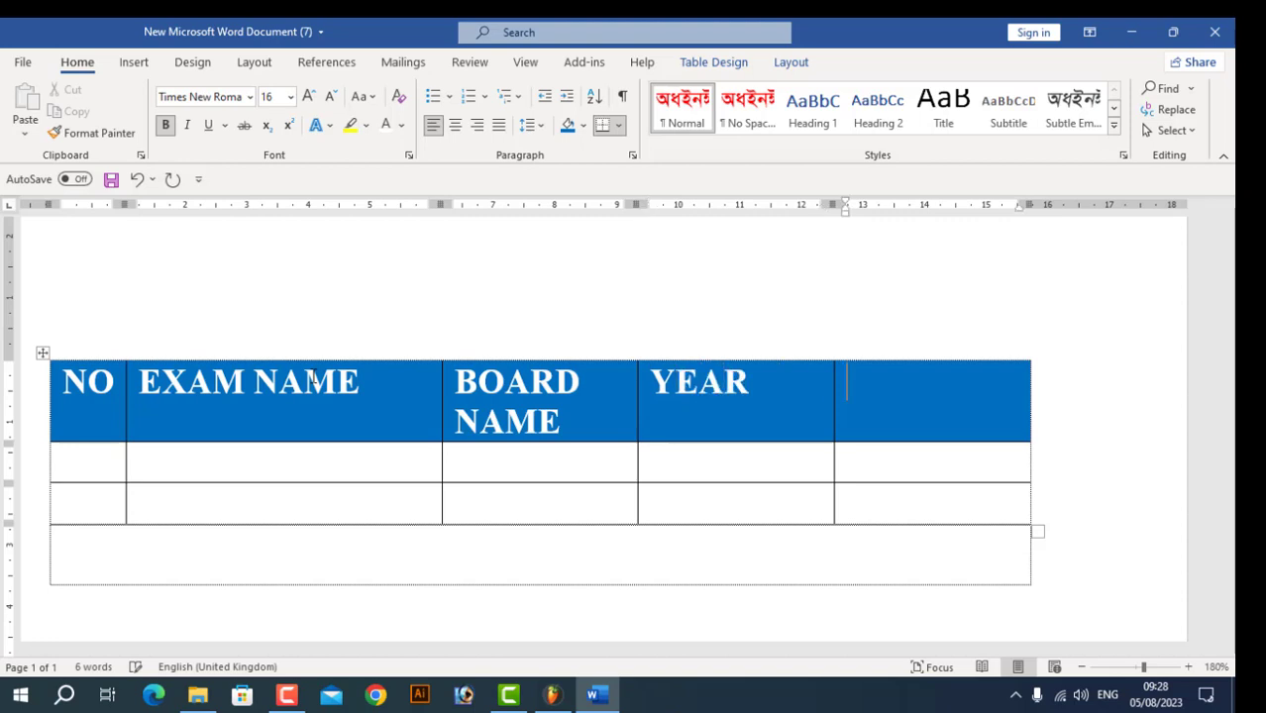
{"action": "type", "text": "GPA"}
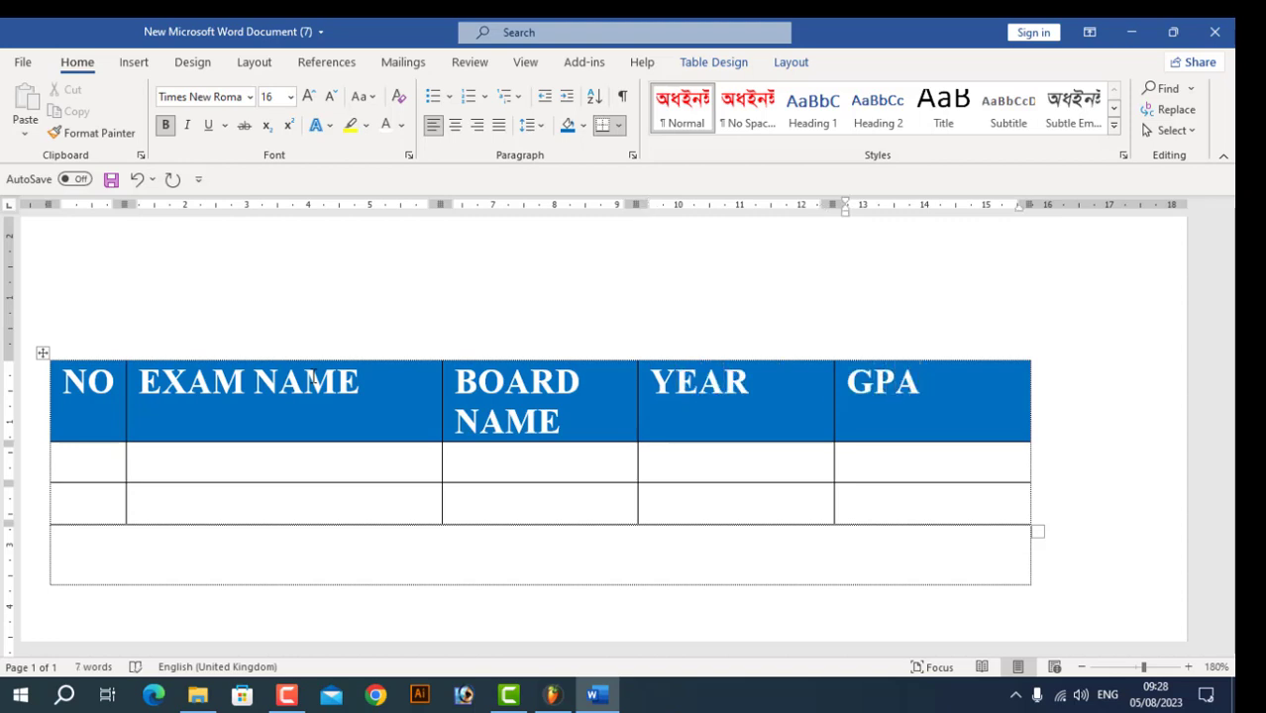
Reduce the header row's font size to 10 and centre its text.
{"action": "left_click", "coordinate": [56, 376]}
{"action": "left_click", "coordinate": [331, 99]}
{"action": "left_click", "coordinate": [331, 99]}
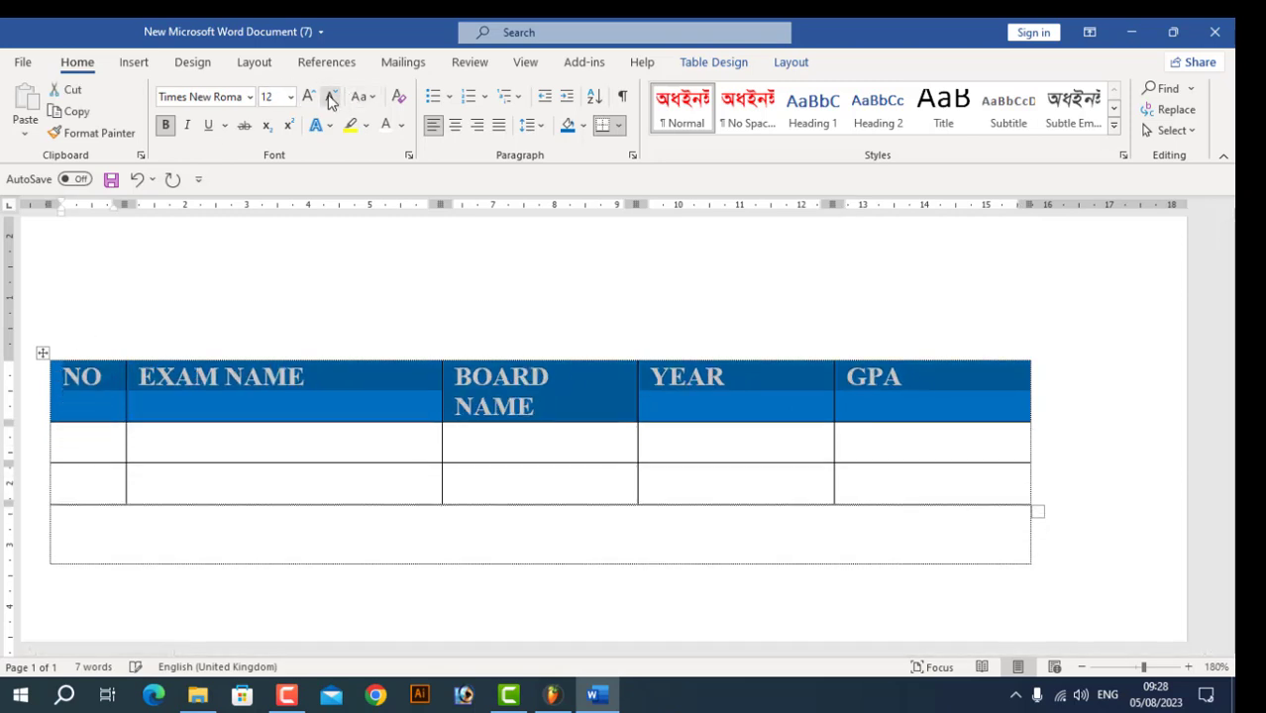
{"action": "left_click", "coordinate": [331, 99]}
{"action": "left_click", "coordinate": [331, 99]}
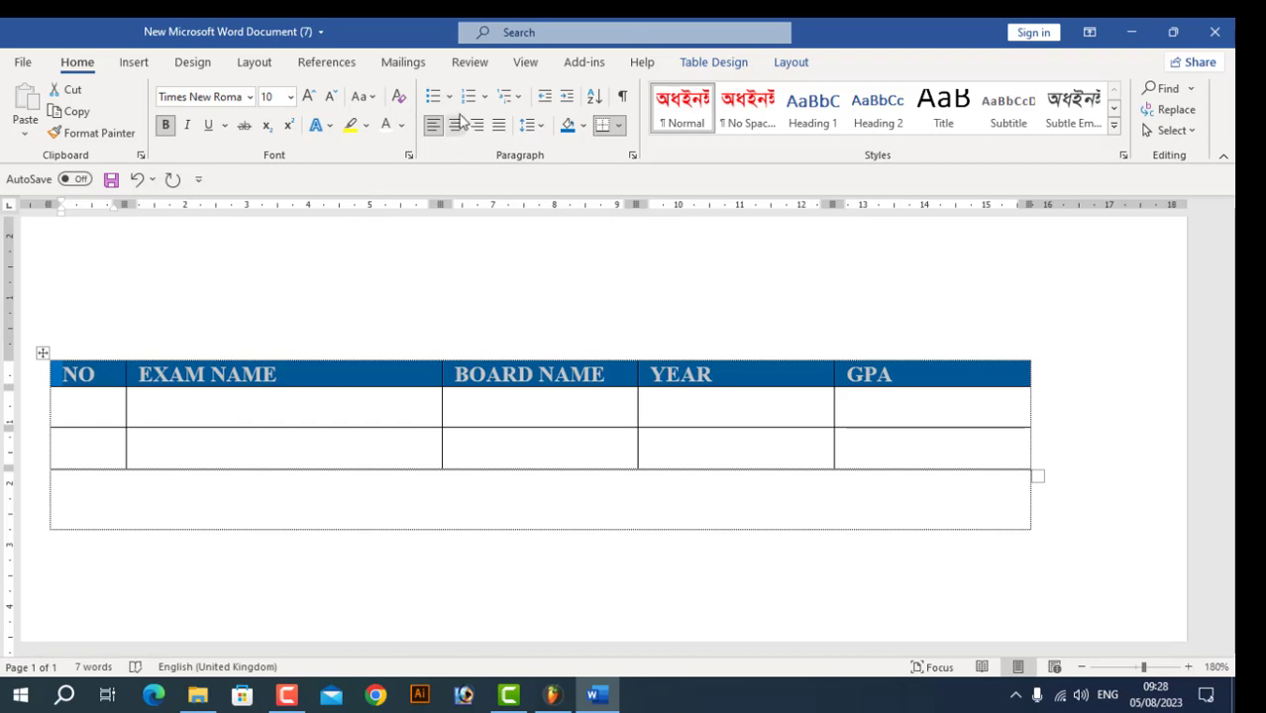
{"action": "left_click", "coordinate": [457, 128]}
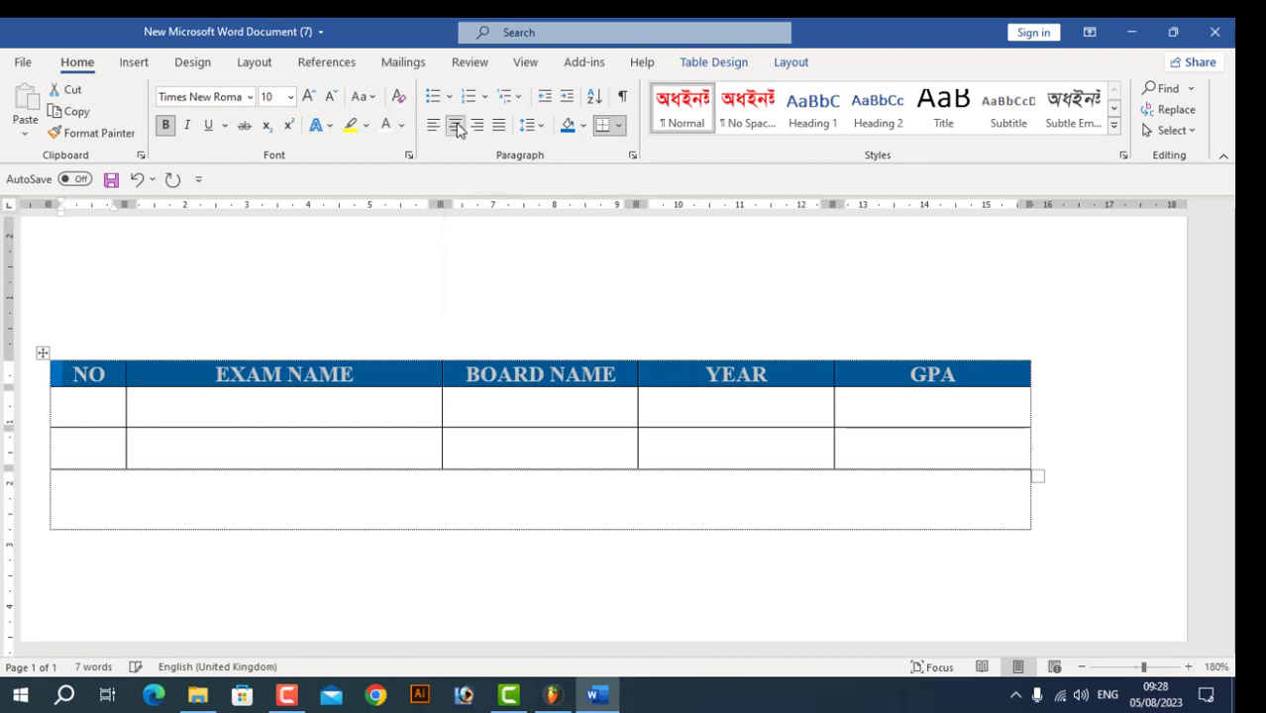
Fill the table's second row with 01, SSC, CUMILLA, 2023 and 4.50.
{"action": "left_click", "coordinate": [79, 411]}
{"action": "type", "text": "01"}
{"action": "key", "text": "Tab"}
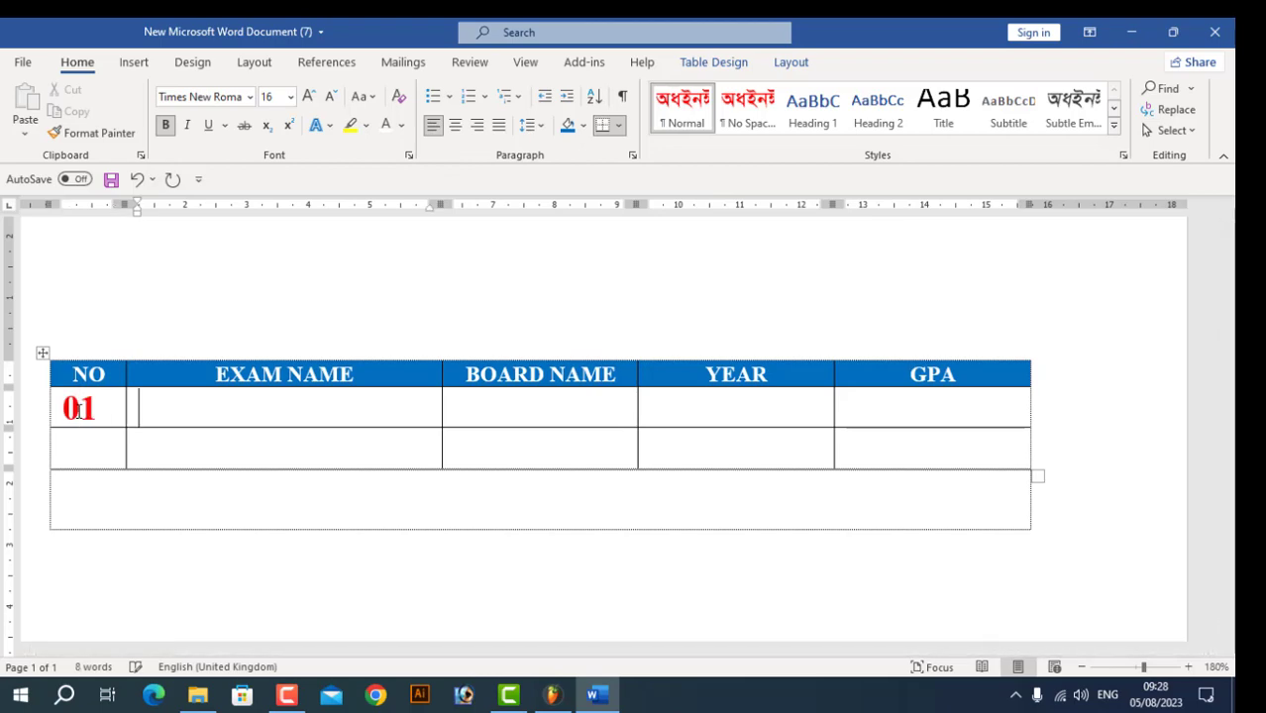
{"action": "type", "text": "SSC"}
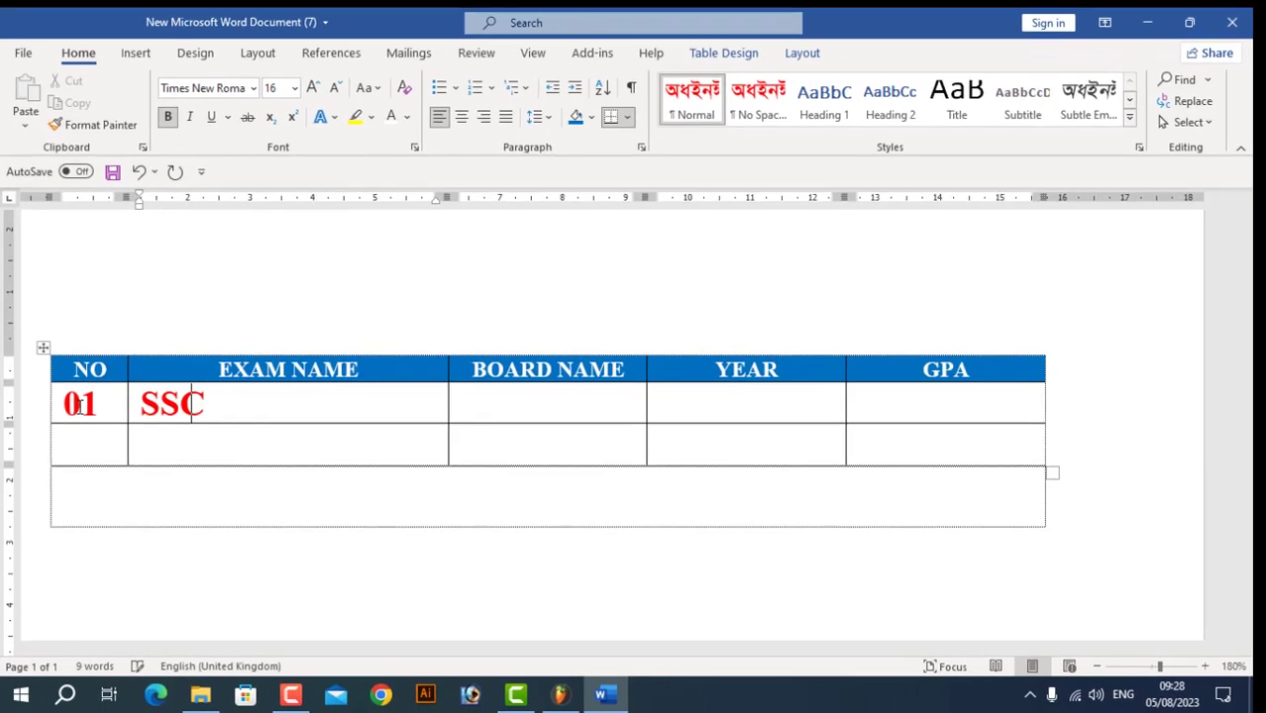
{"action": "key", "text": "Tab"}
{"action": "type", "text": "CUMILLA"}
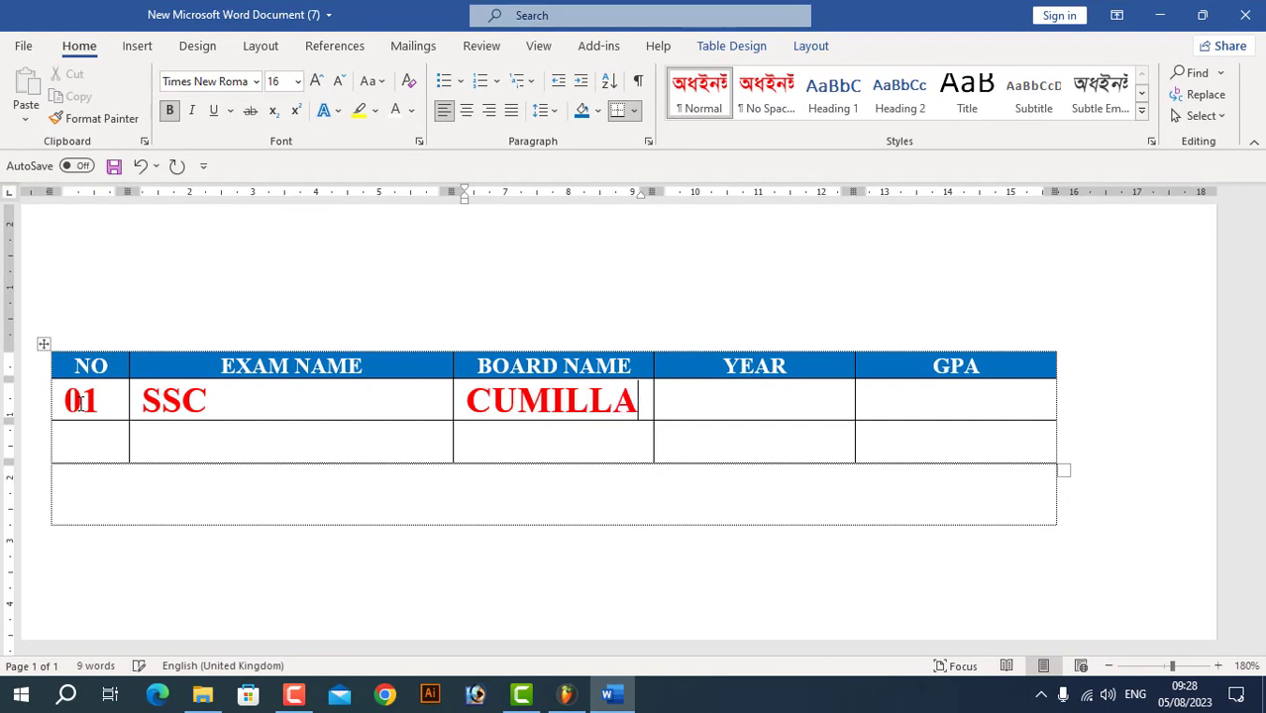
{"action": "key", "text": "Tab"}
{"action": "type", "text": "Q"}
{"action": "key", "text": "BackSpace"}
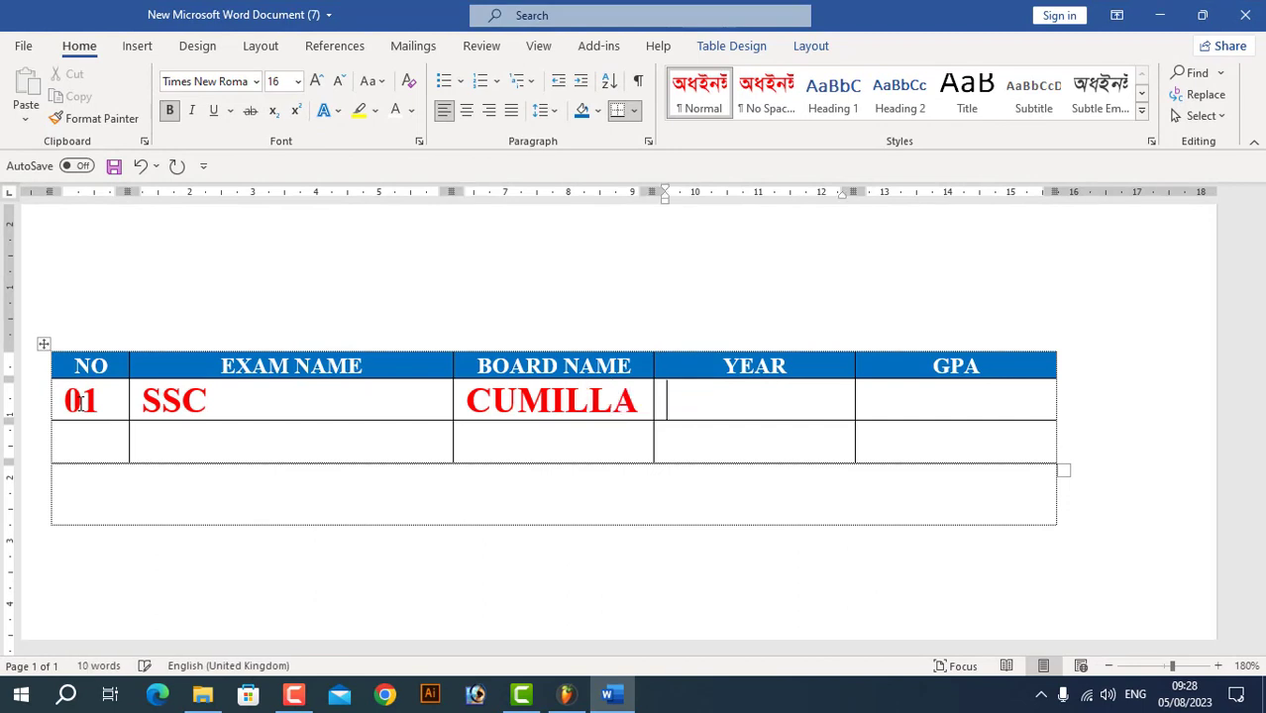
{"action": "type", "text": "2023"}
{"action": "key", "text": "Tab"}
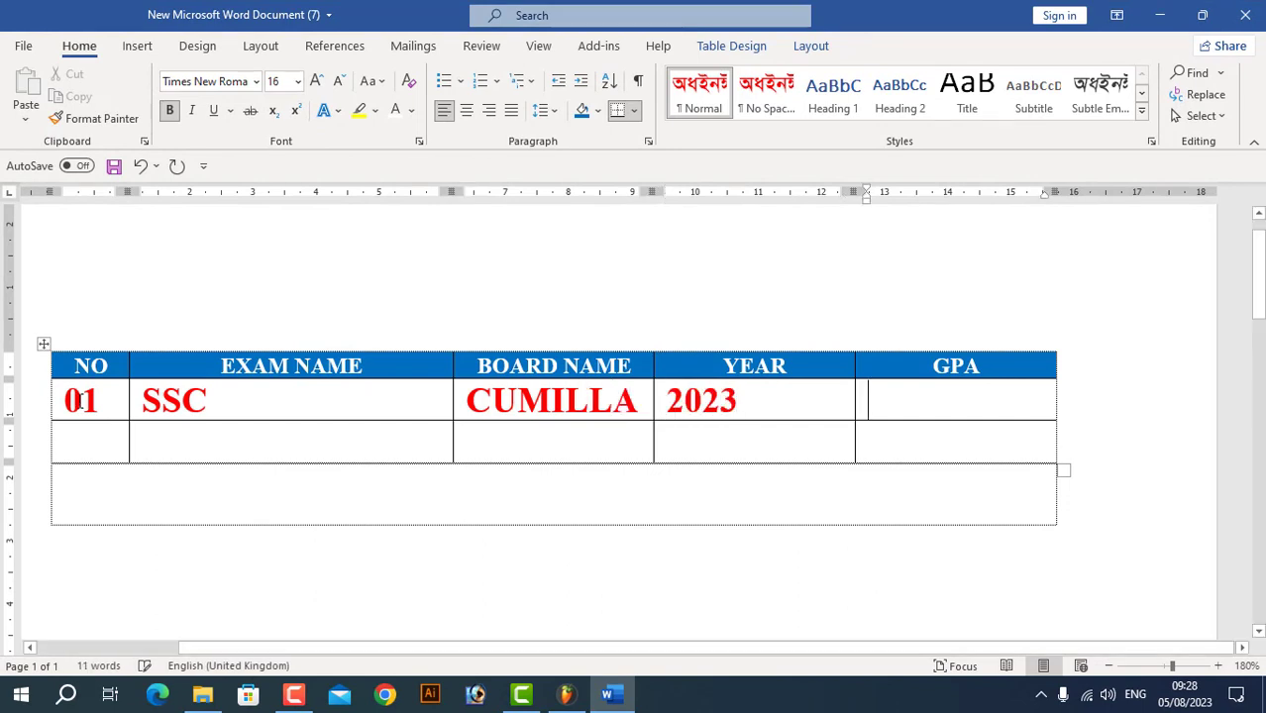
{"action": "type", "text": "4."}
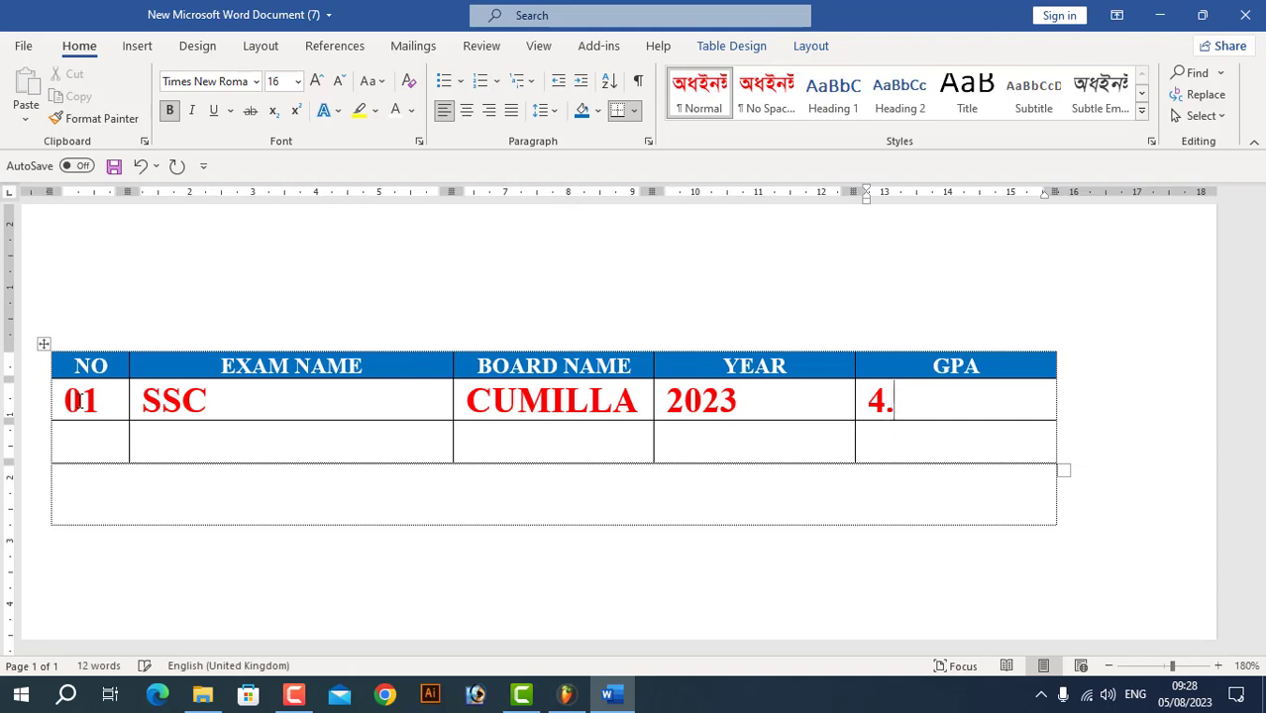
{"action": "type", "text": "50"}
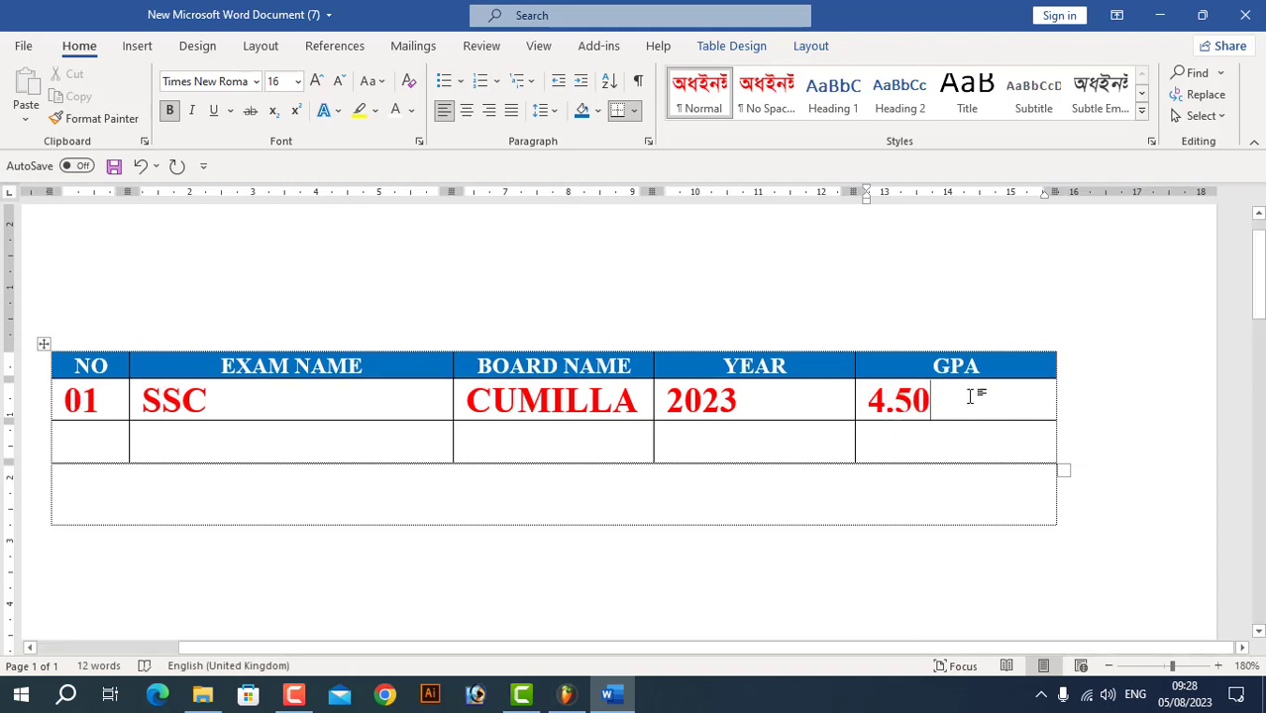
Centre the second row's text, reduce its font size to 12 and set its font colour to Automatic black.
{"action": "left_click_drag", "start_coordinate": [969, 397], "coordinate": [24, 398]}
{"action": "left_click", "coordinate": [465, 110]}
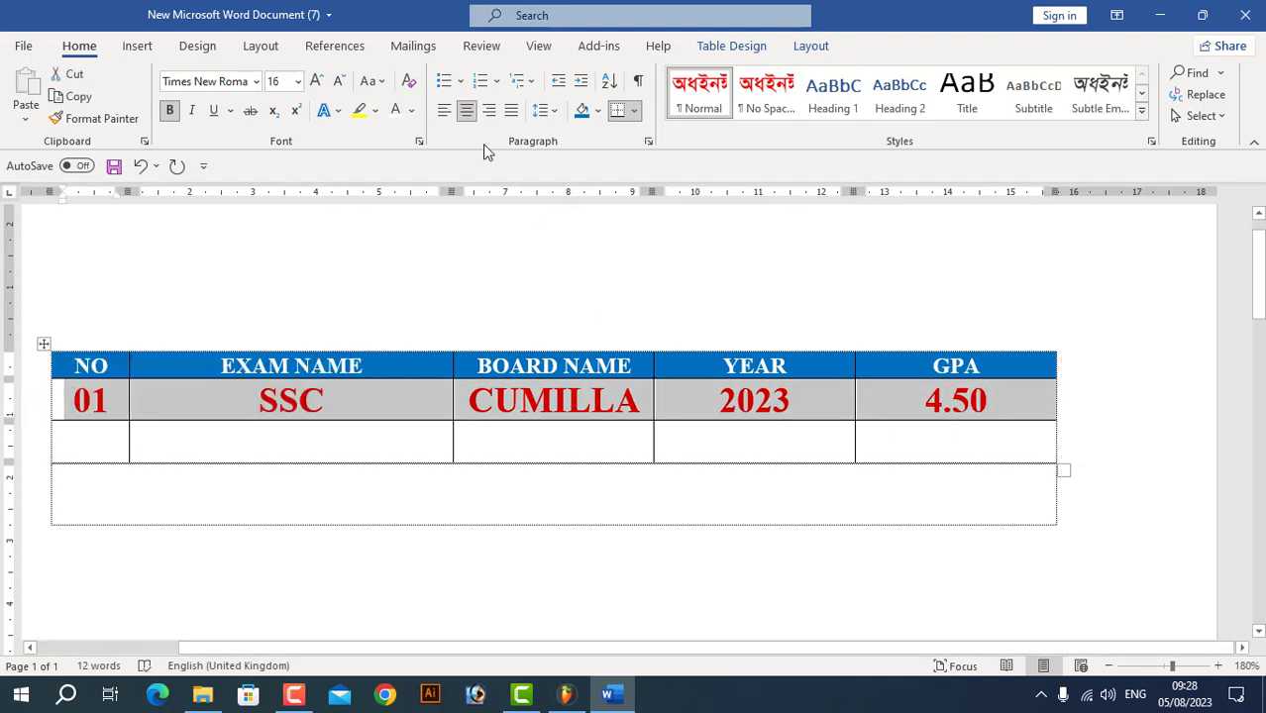
{"action": "left_click", "coordinate": [337, 81]}
{"action": "left_click", "coordinate": [338, 81]}
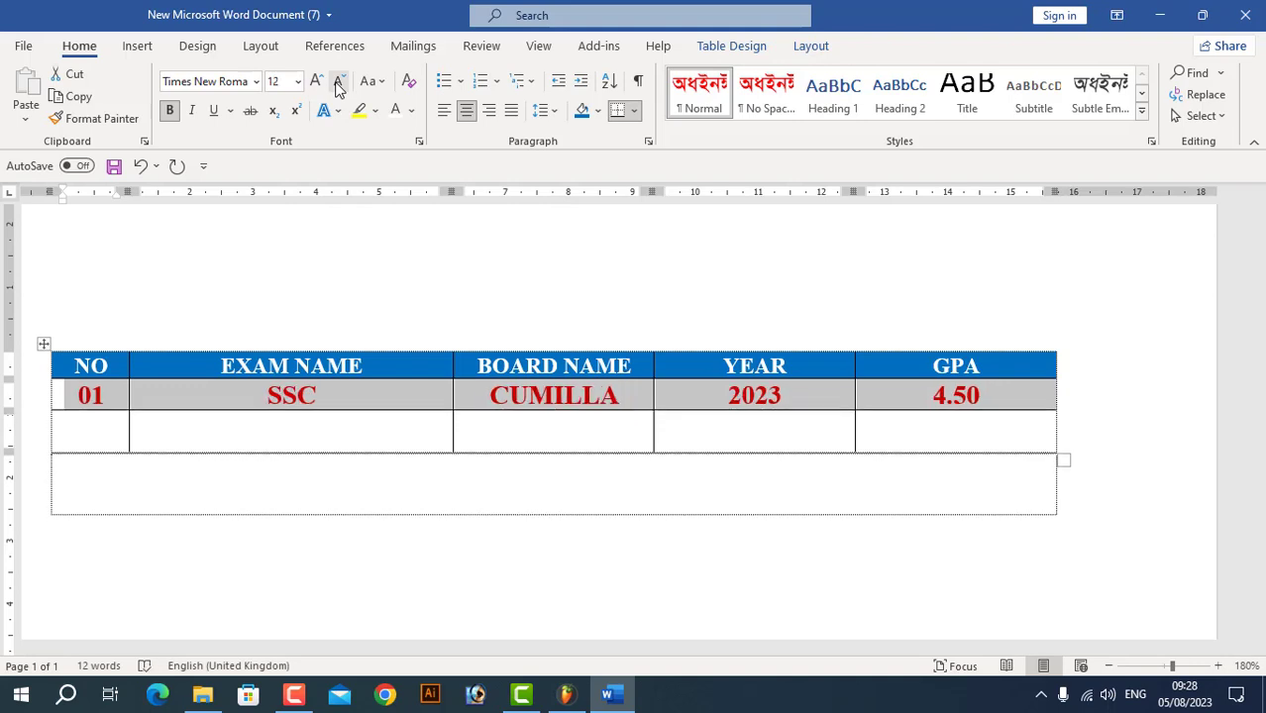
{"action": "left_click", "coordinate": [411, 110]}
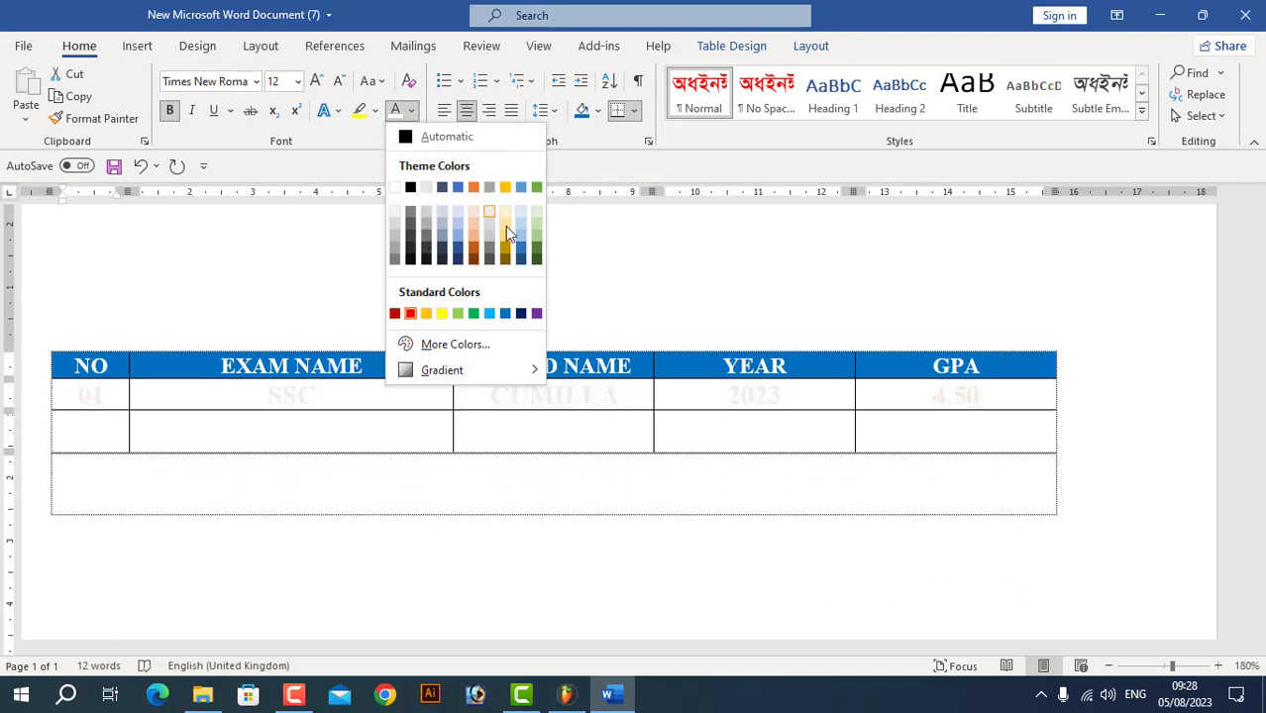
{"action": "left_click", "coordinate": [407, 139]}
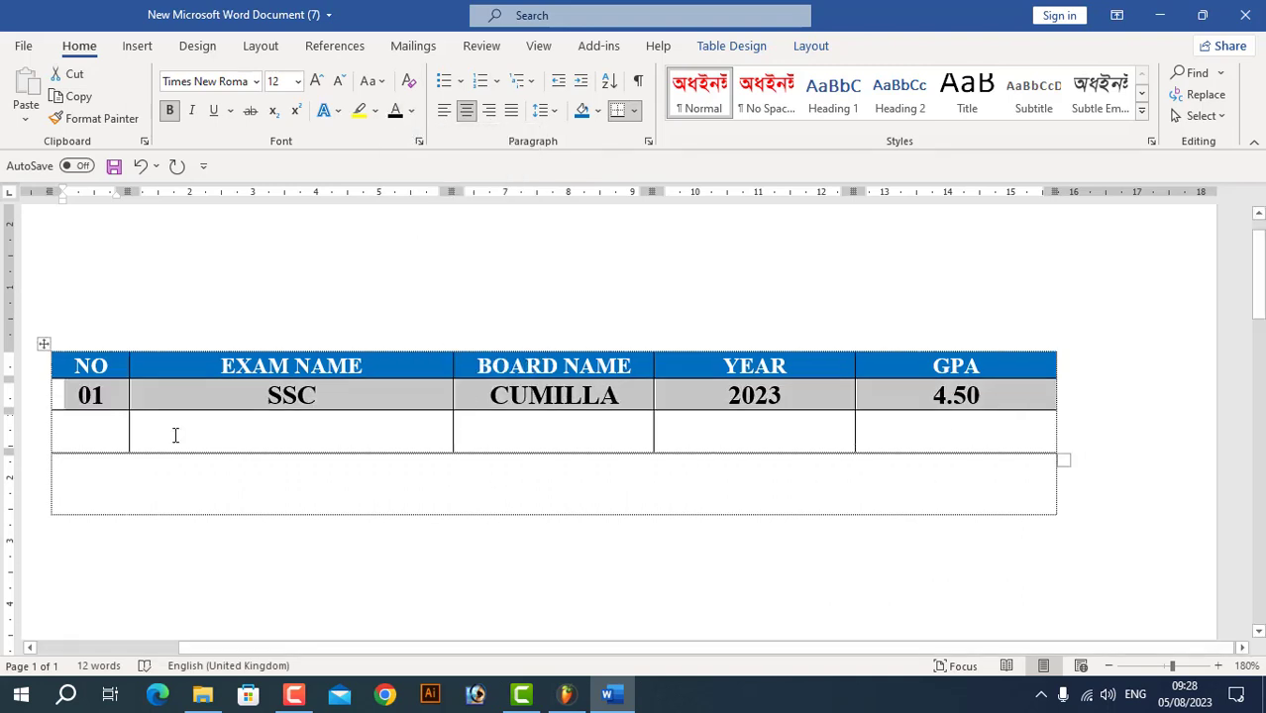
Enter 02 in the first cell of the third row and copy the 01 cell's formatting across that whole row.
{"action": "left_click", "coordinate": [69, 428]}
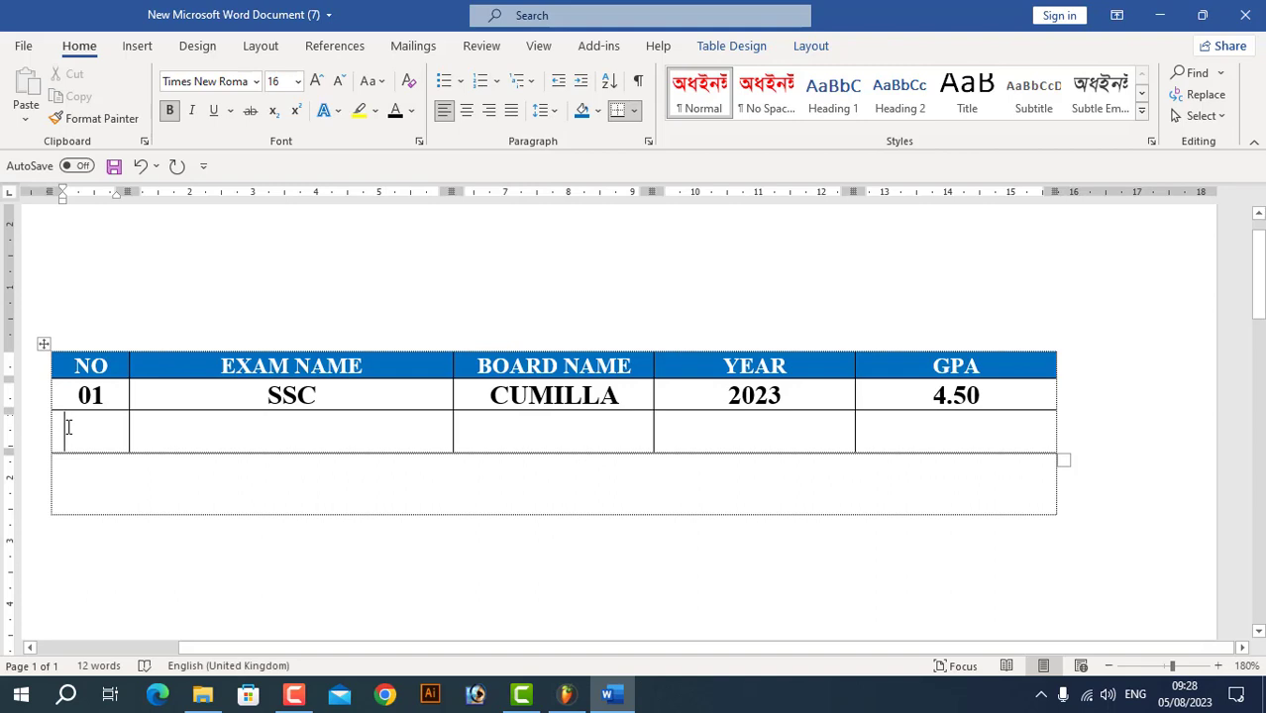
{"action": "type", "text": "02"}
{"action": "double_click", "coordinate": [93, 395]}
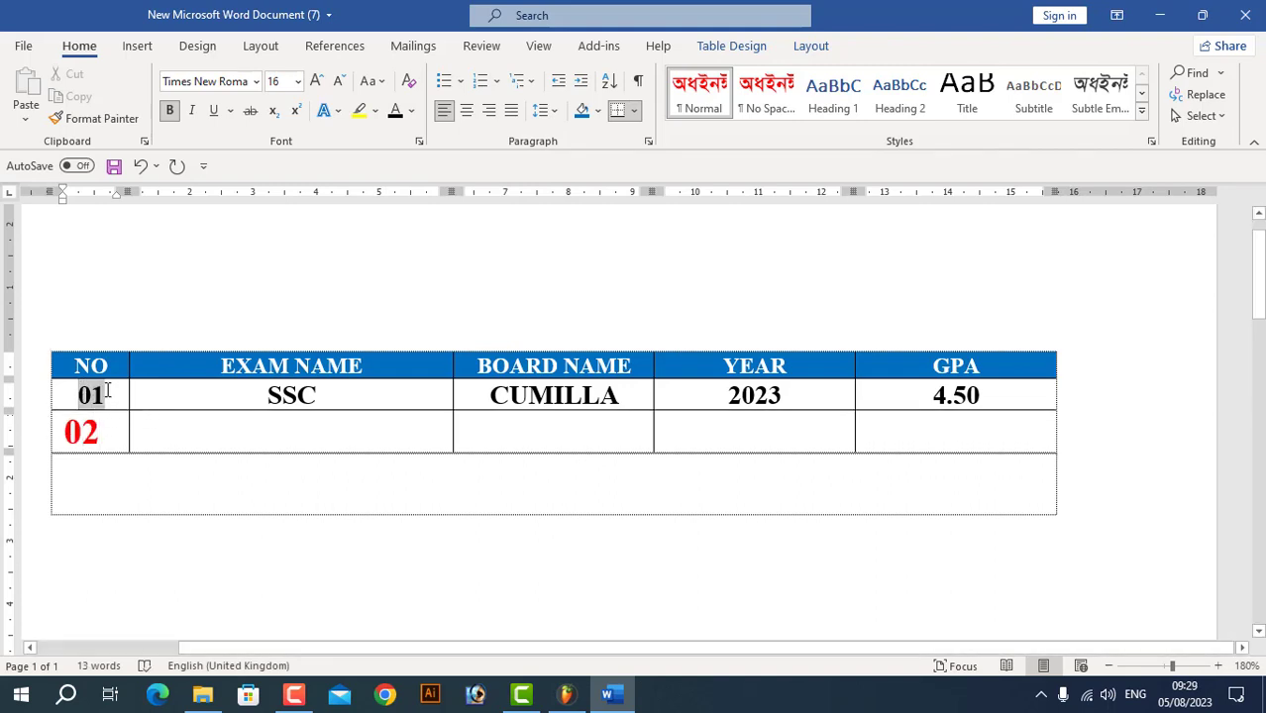
{"action": "left_click", "coordinate": [109, 119]}
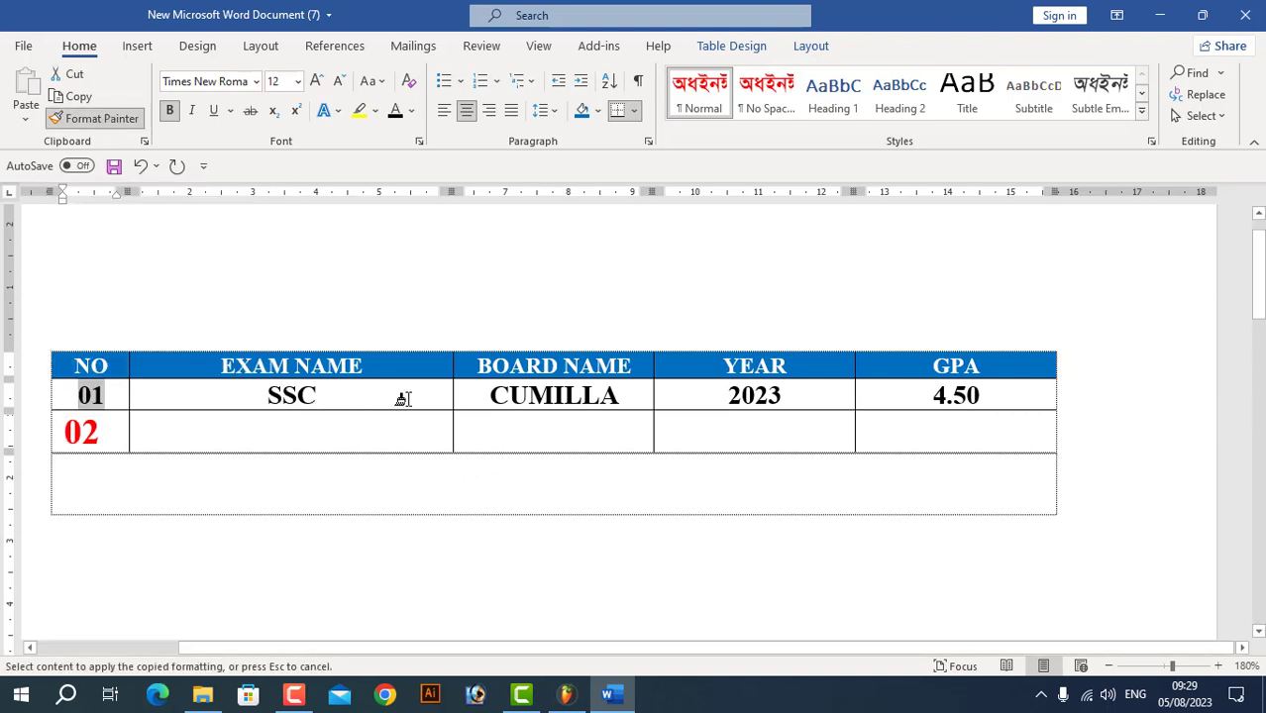
{"action": "mouse_move", "coordinate": [80, 431]}
{"action": "left_mouse_down"}
{"action": "mouse_move", "coordinate": [941, 406]}
{"action": "mouse_move", "coordinate": [951, 436]}
{"action": "left_mouse_up"}
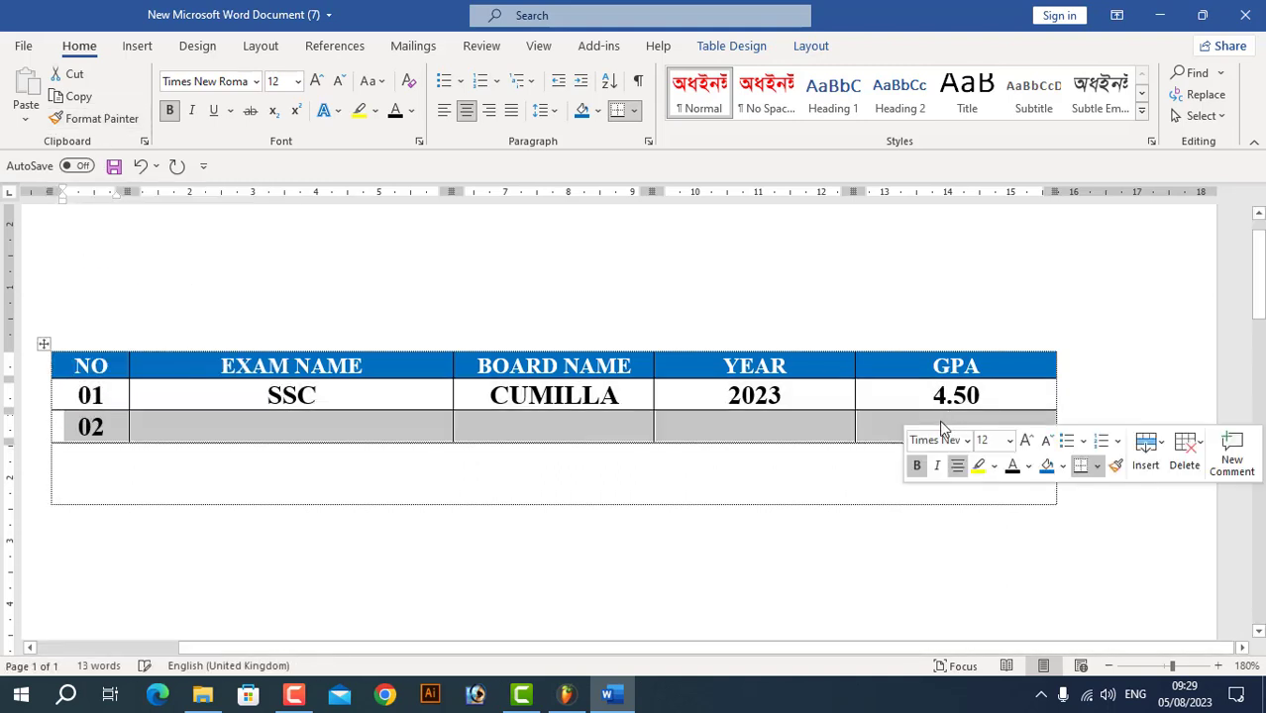
Fill the rest of row 02 with HSC, CUMILLA, 2025 and 5.00.
{"action": "left_click", "coordinate": [217, 426]}
{"action": "type", "text": "HSC"}
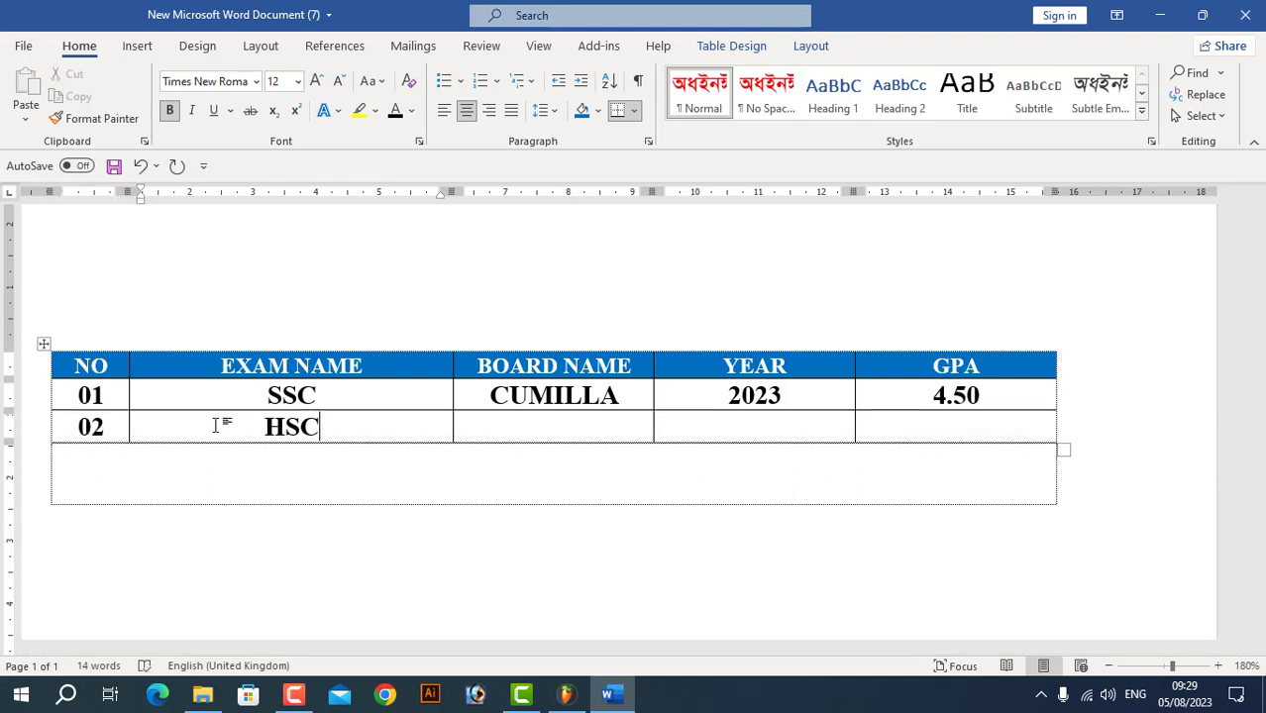
{"action": "key", "text": "Tab"}
{"action": "type", "text": "CUMILLA"}
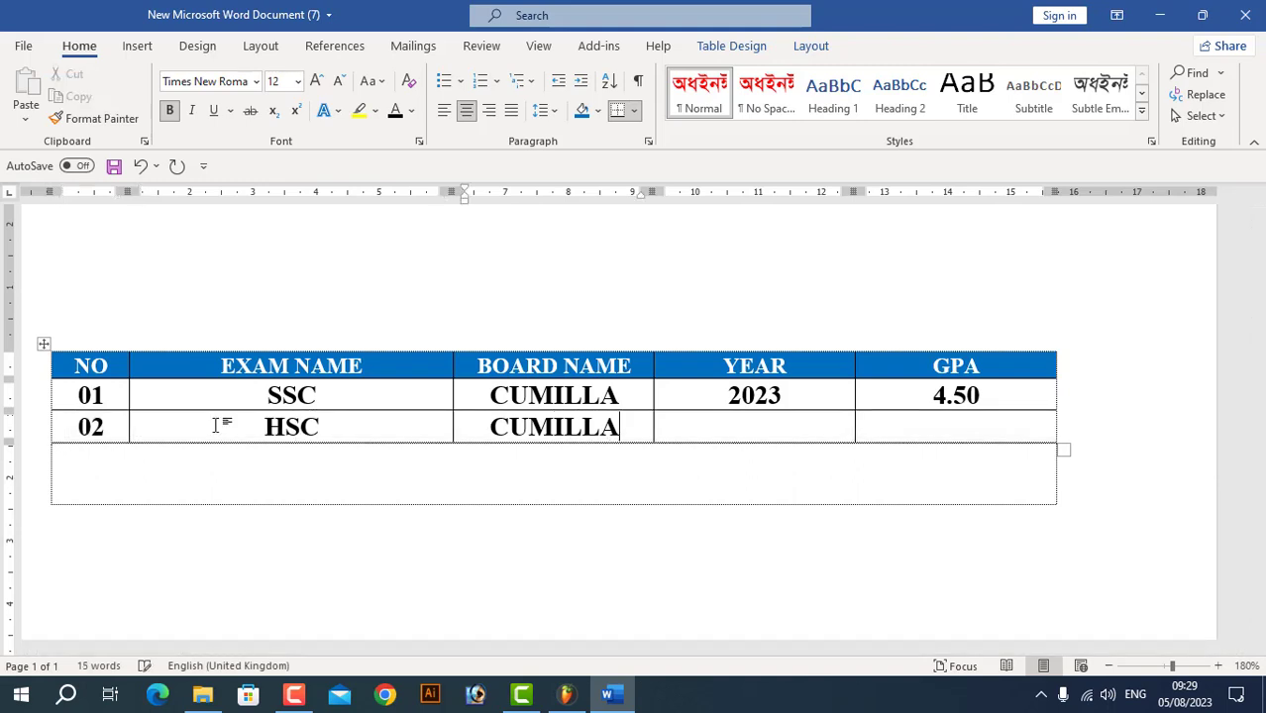
{"action": "key", "text": "Tab"}
{"action": "type", "text": "2025"}
{"action": "key", "text": "Tab"}
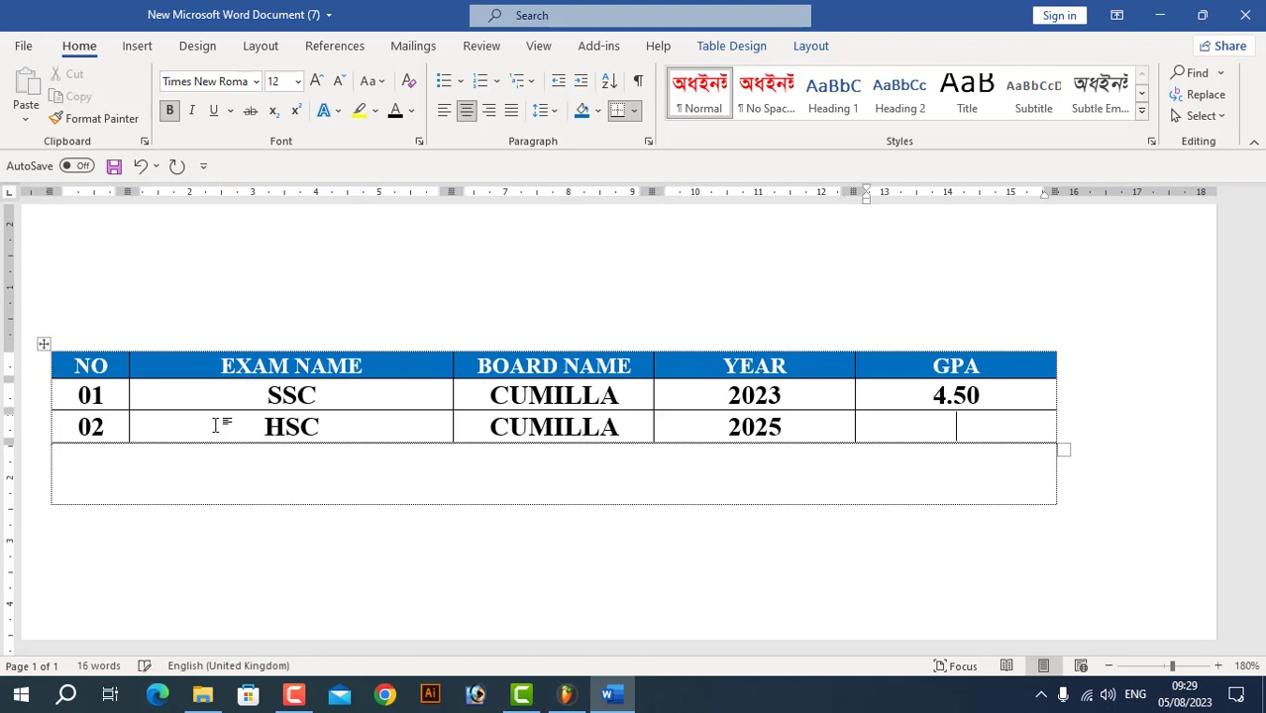
{"action": "type", "text": "5.00"}
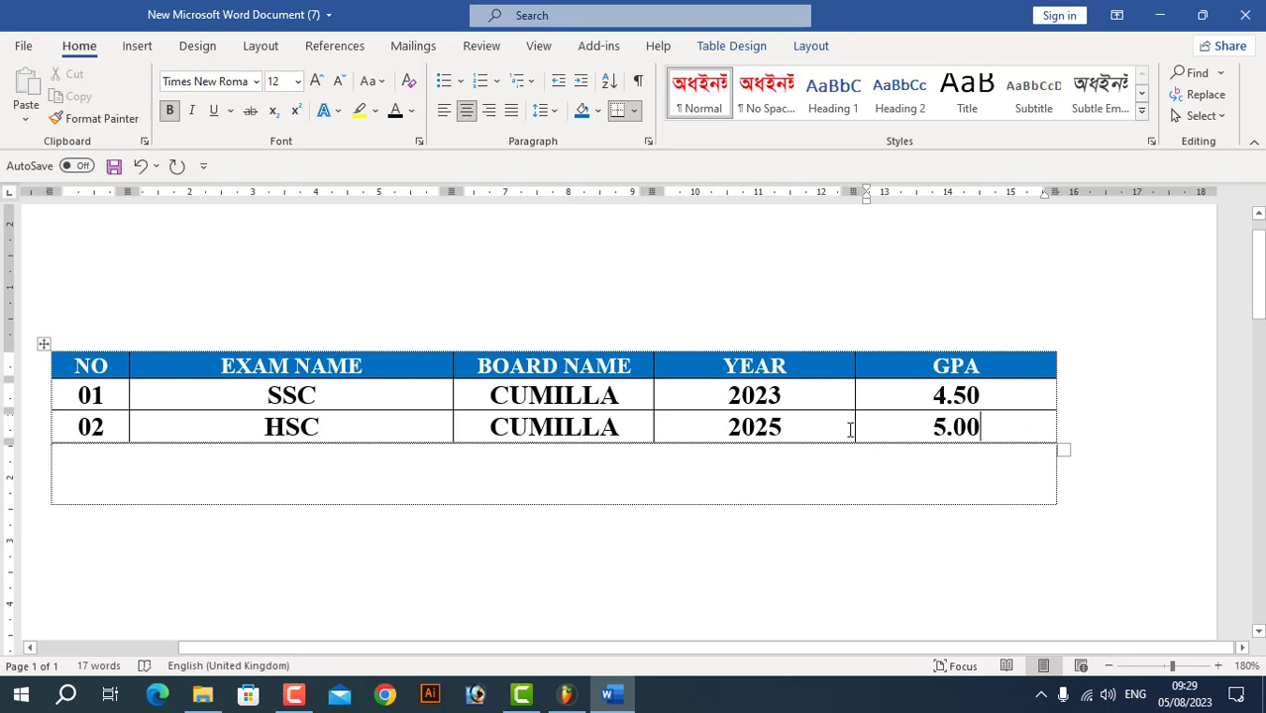
Try inserting an empty column between EXAM NAME and BOARD NAME, and undo the insertion.
{"action": "mouse_move", "coordinate": [454, 350]}
{"action": "left_click", "coordinate": [453, 344]}
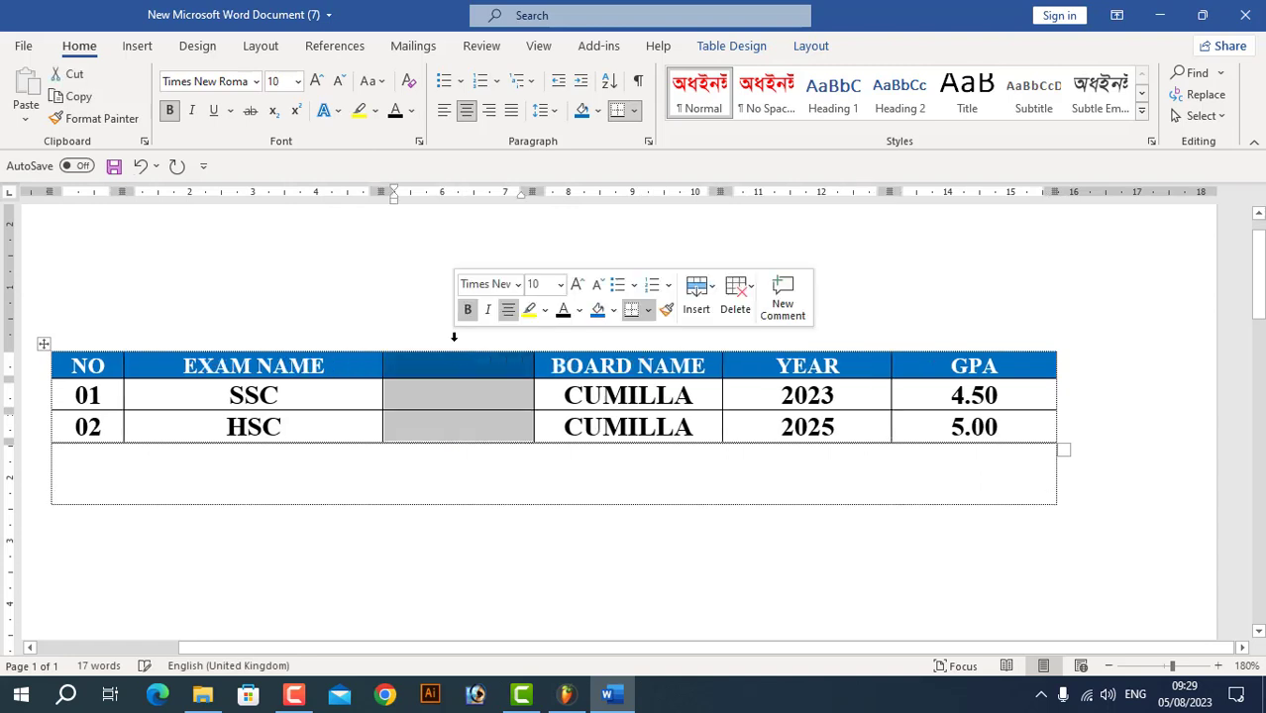
{"action": "key", "text": "ctrl+z"}
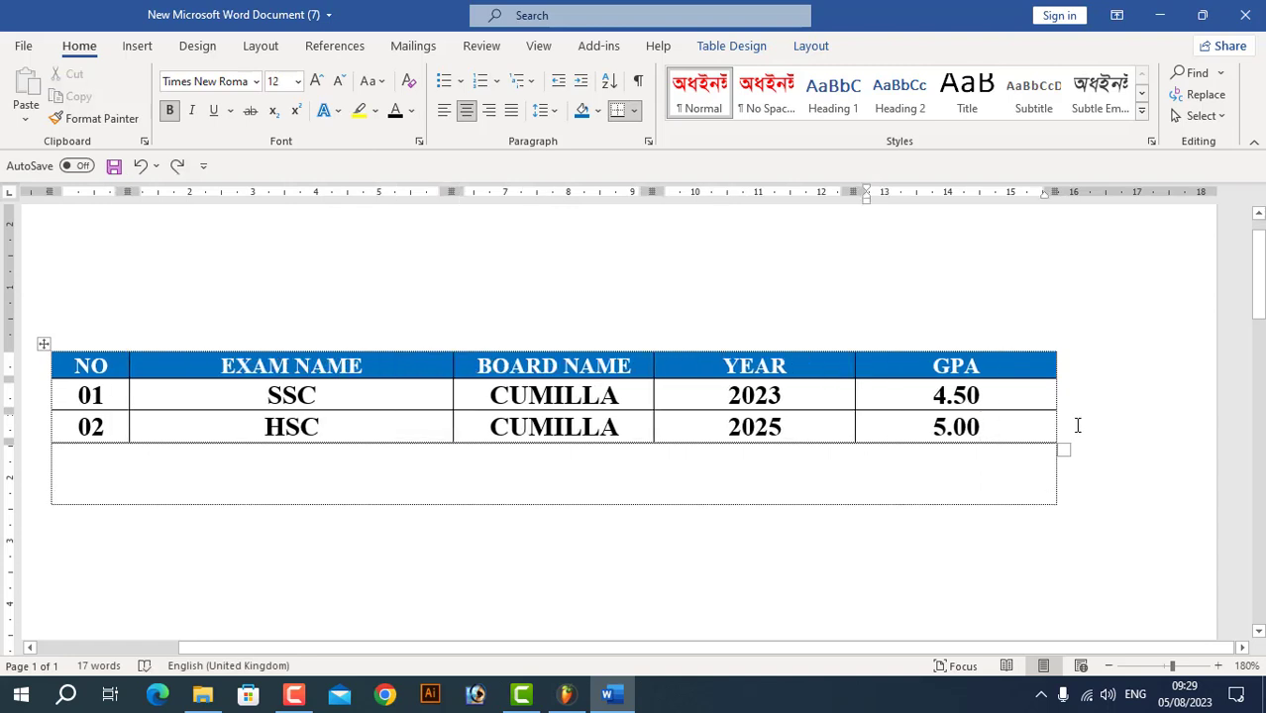
Draw two vertical borders through the EXAM NAME column with Draw Table, one on each side of its text.
{"action": "left_click", "coordinate": [809, 47]}
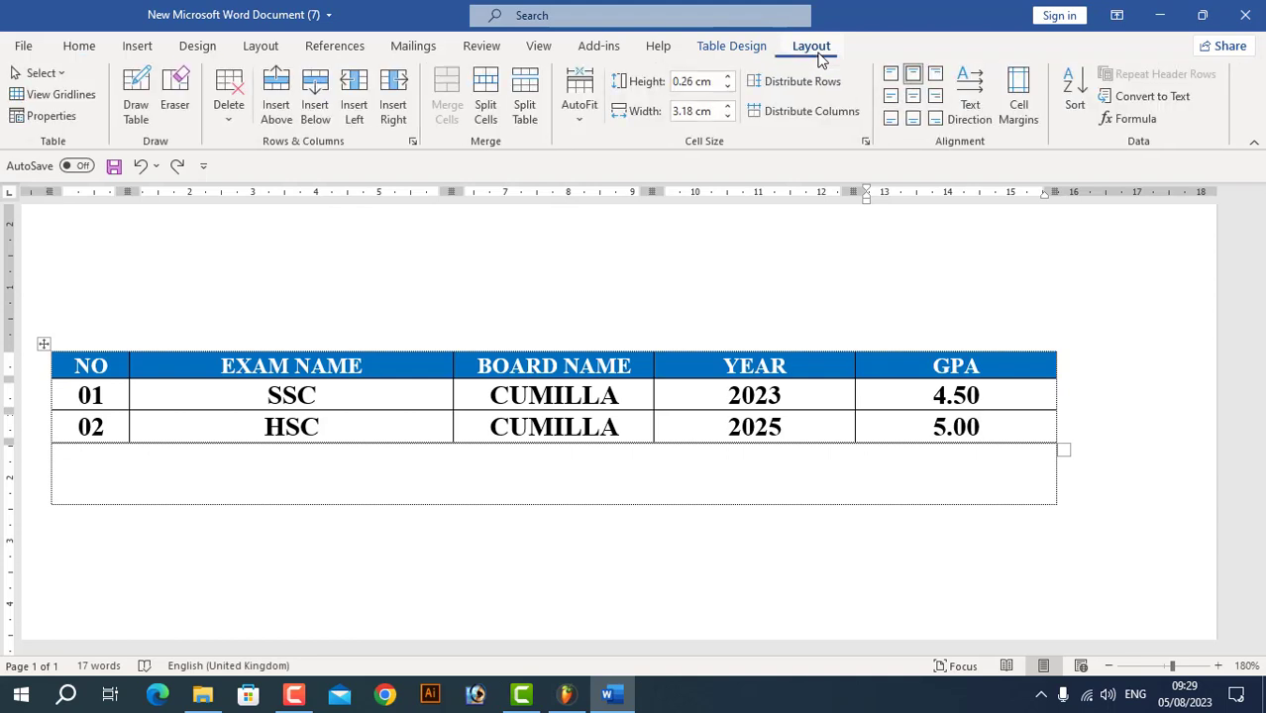
{"action": "left_click", "coordinate": [145, 109]}
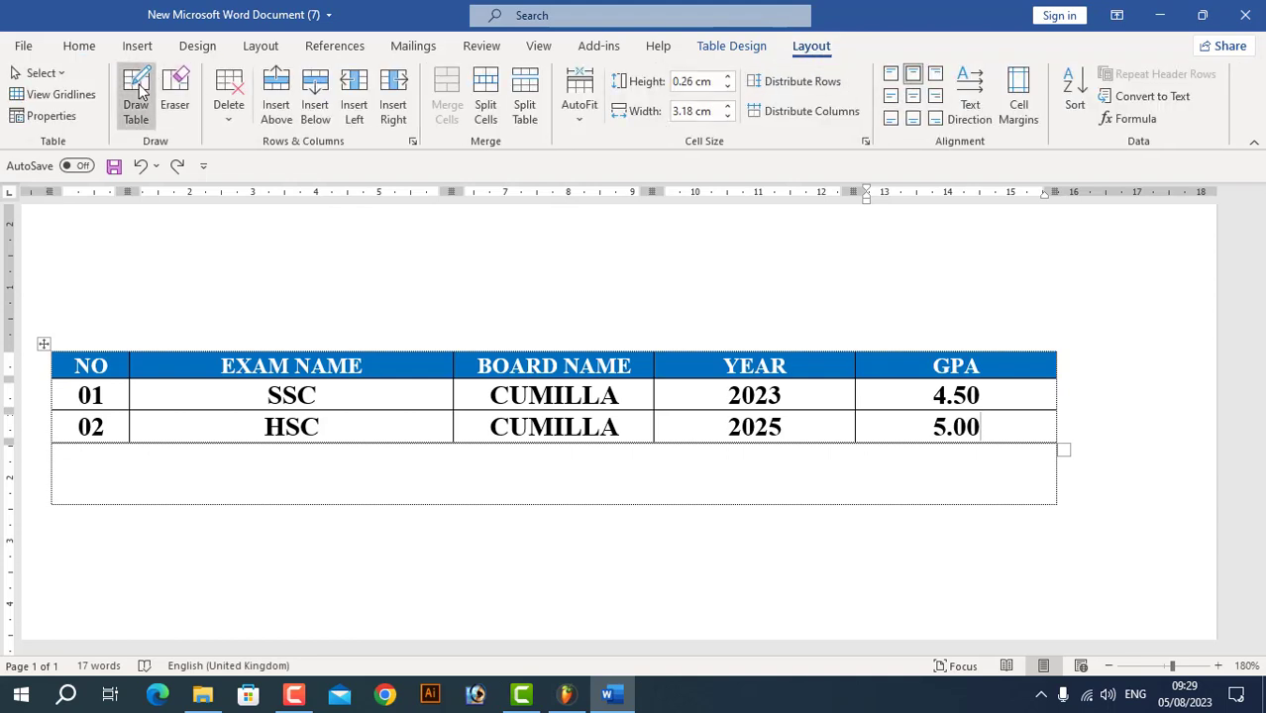
{"action": "left_click_drag", "start_coordinate": [199, 378], "coordinate": [199, 442]}
{"action": "left_click_drag", "start_coordinate": [416, 386], "coordinate": [420, 425]}
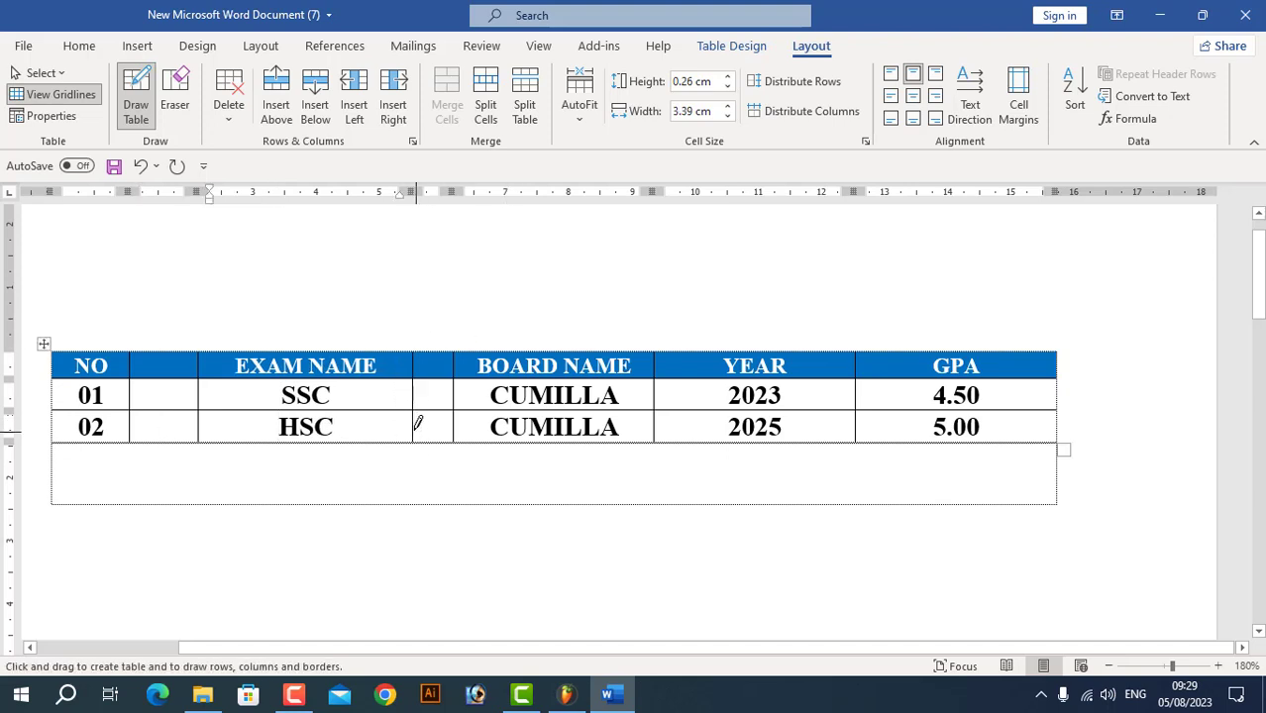
Erase both extra vertical borders from the EXAM NAME column in all three rows with the Eraser.
{"action": "left_click", "coordinate": [174, 99]}
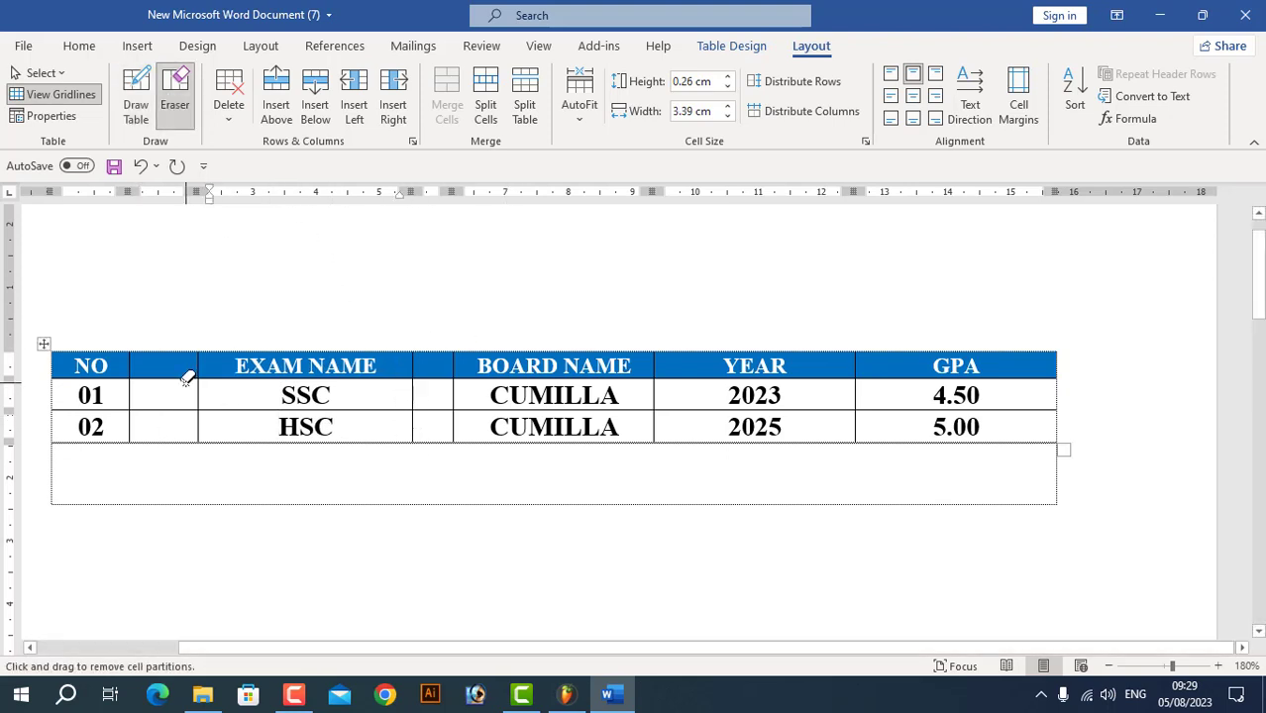
{"action": "mouse_move", "coordinate": [186, 378]}
{"action": "left_mouse_down"}
{"action": "mouse_move", "coordinate": [226, 396]}
{"action": "mouse_move", "coordinate": [212, 398]}
{"action": "mouse_move", "coordinate": [216, 413]}
{"action": "mouse_move", "coordinate": [210, 403]}
{"action": "mouse_move", "coordinate": [218, 430]}
{"action": "mouse_move", "coordinate": [198, 416]}
{"action": "mouse_move", "coordinate": [203, 382]}
{"action": "left_mouse_up"}
{"action": "key", "text": "ctrl+z"}
{"action": "key", "text": "ctrl+z"}
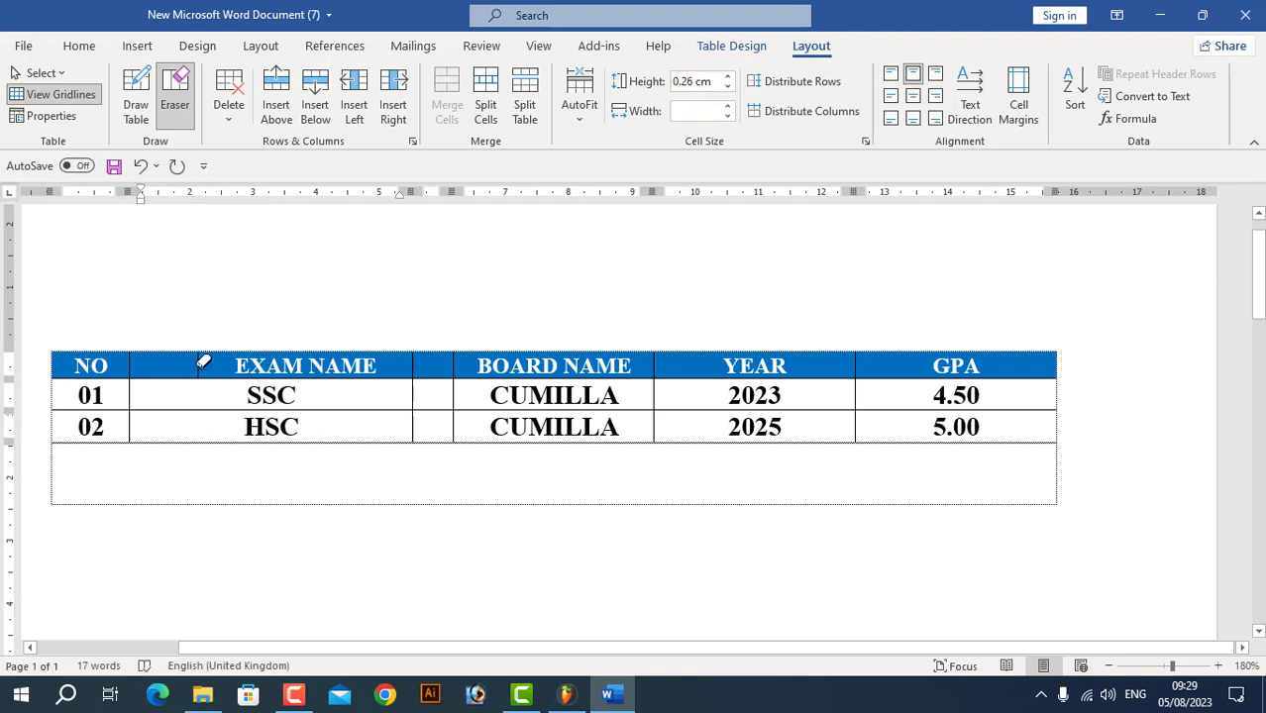
{"action": "key", "text": "ctrl+z"}
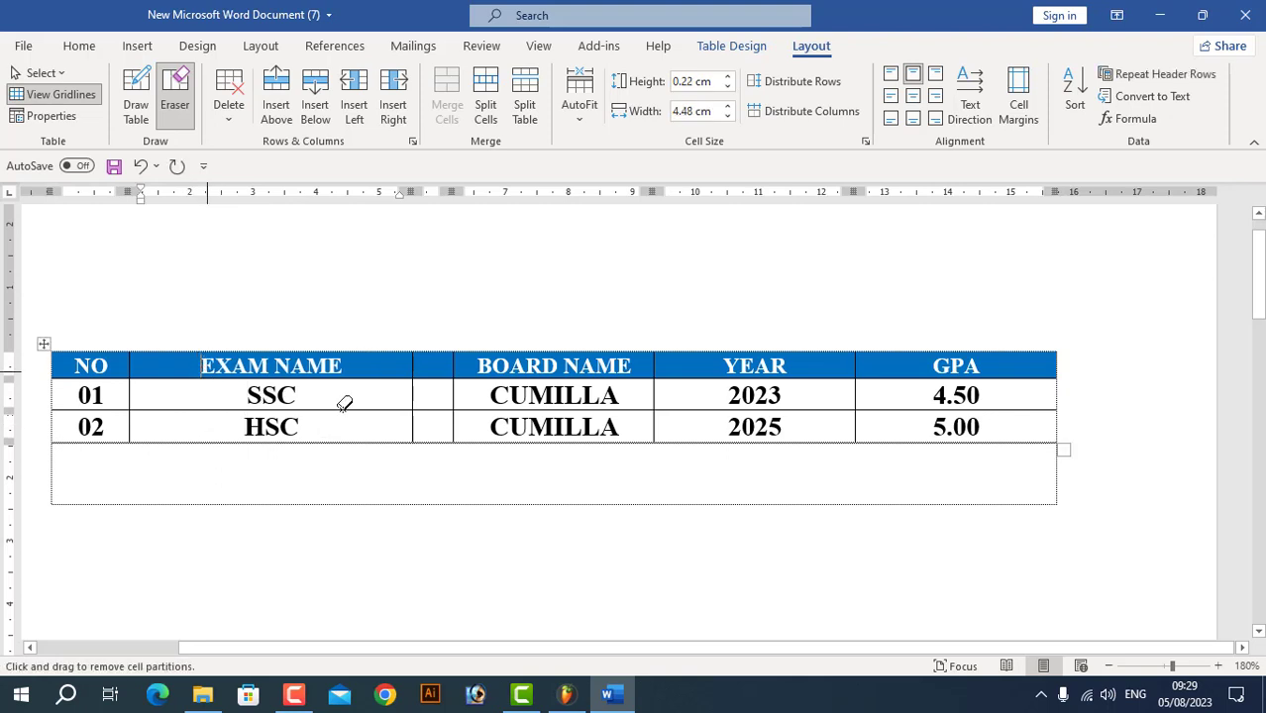
{"action": "left_click", "coordinate": [415, 389]}
{"action": "left_click", "coordinate": [418, 361]}
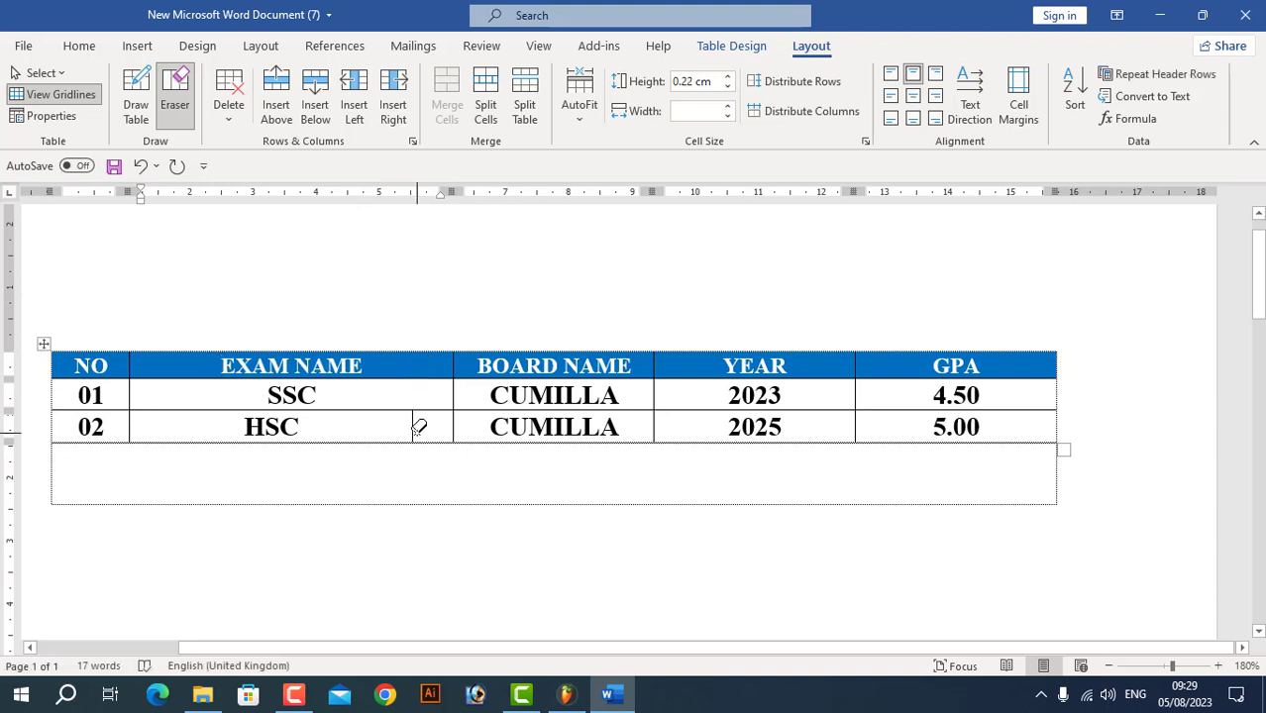
{"action": "left_click", "coordinate": [415, 428]}
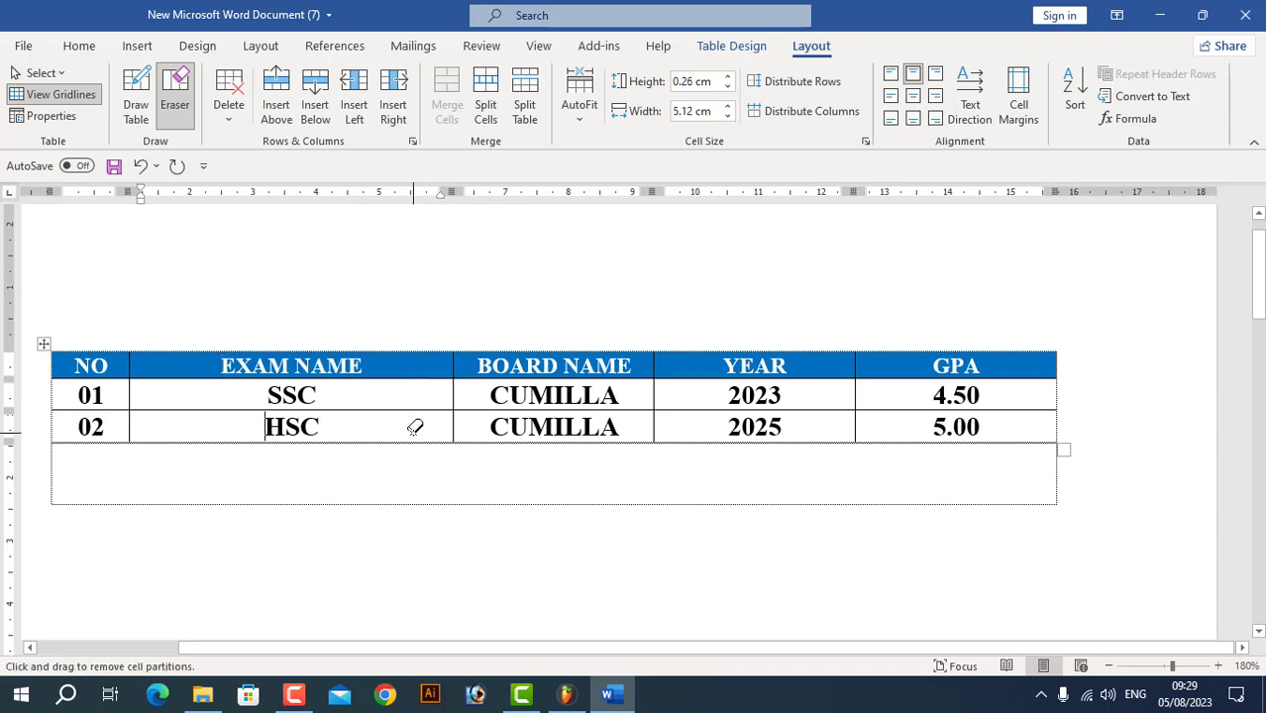
{"action": "left_click", "coordinate": [134, 107]}
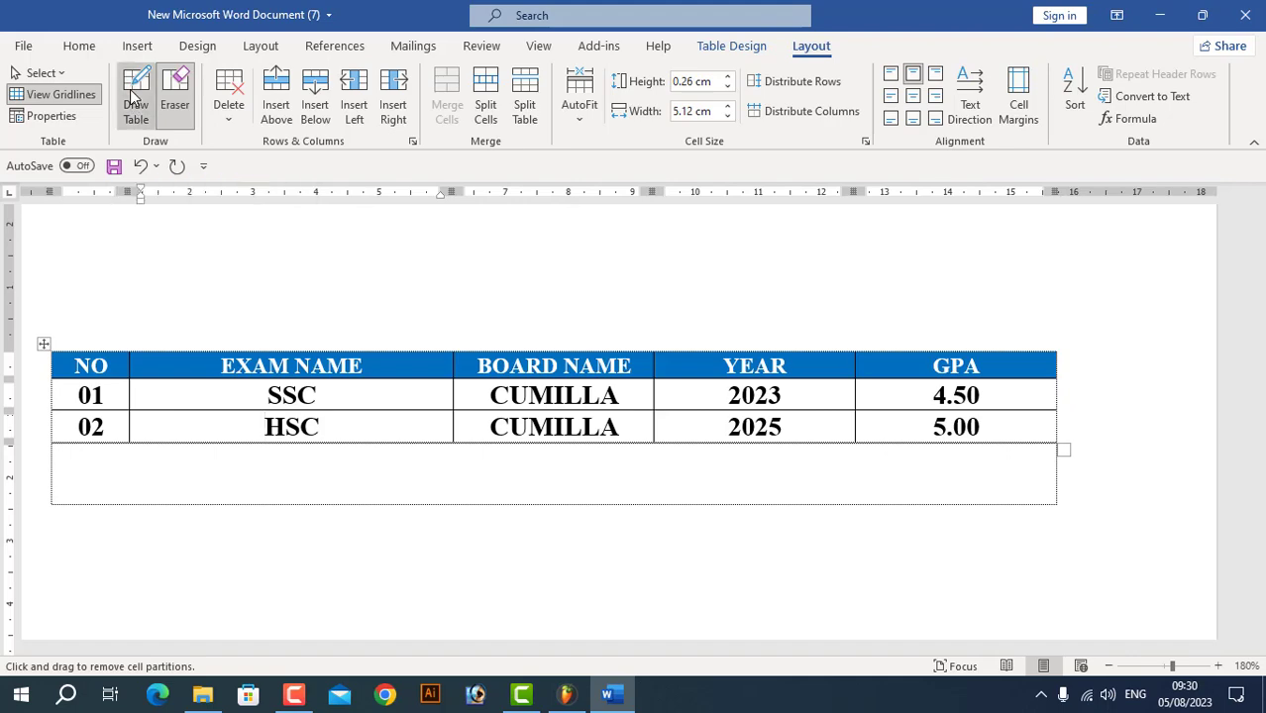
{"action": "left_click", "coordinate": [75, 45]}
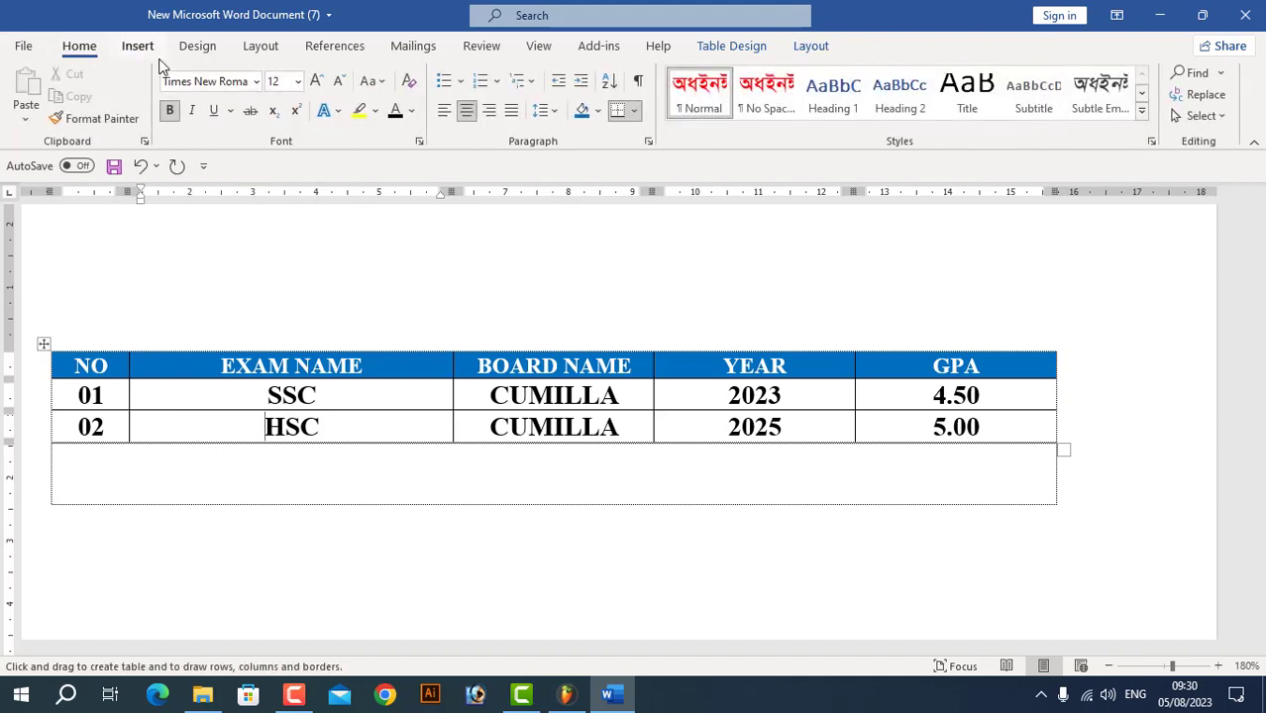
{"action": "left_click", "coordinate": [140, 48]}
{"action": "left_click", "coordinate": [123, 117]}
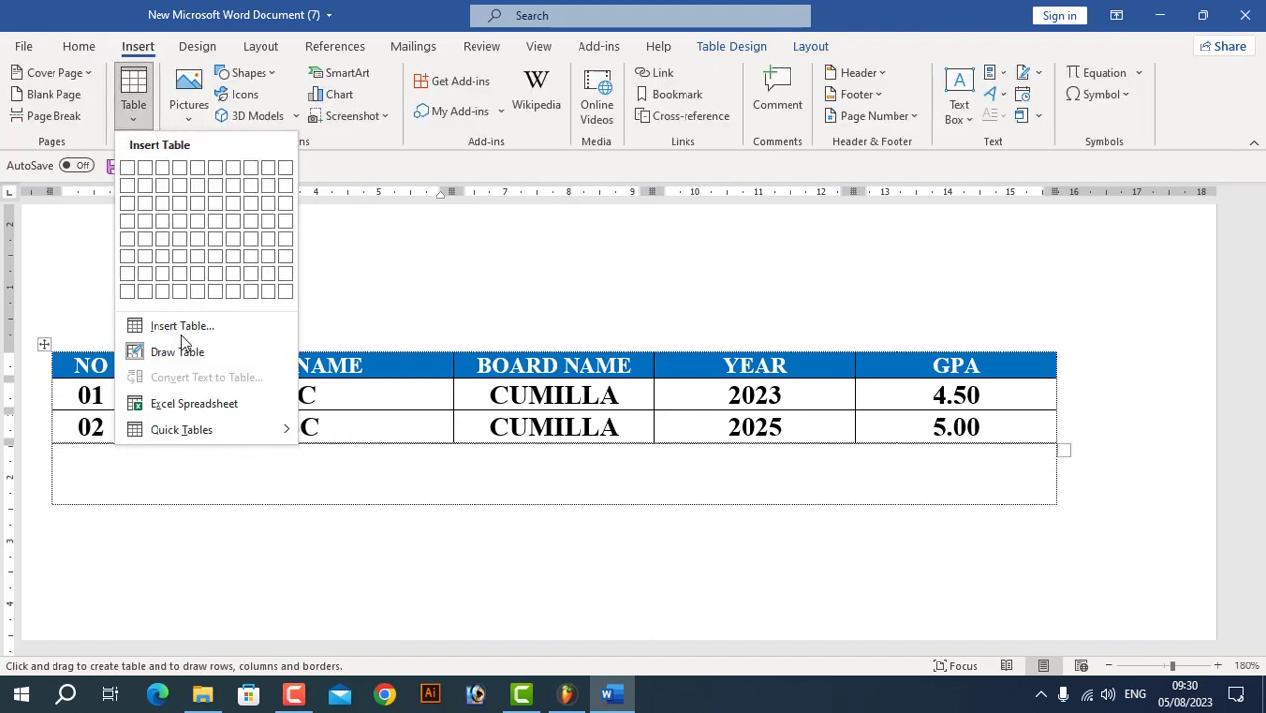
{"action": "left_click", "coordinate": [403, 389]}
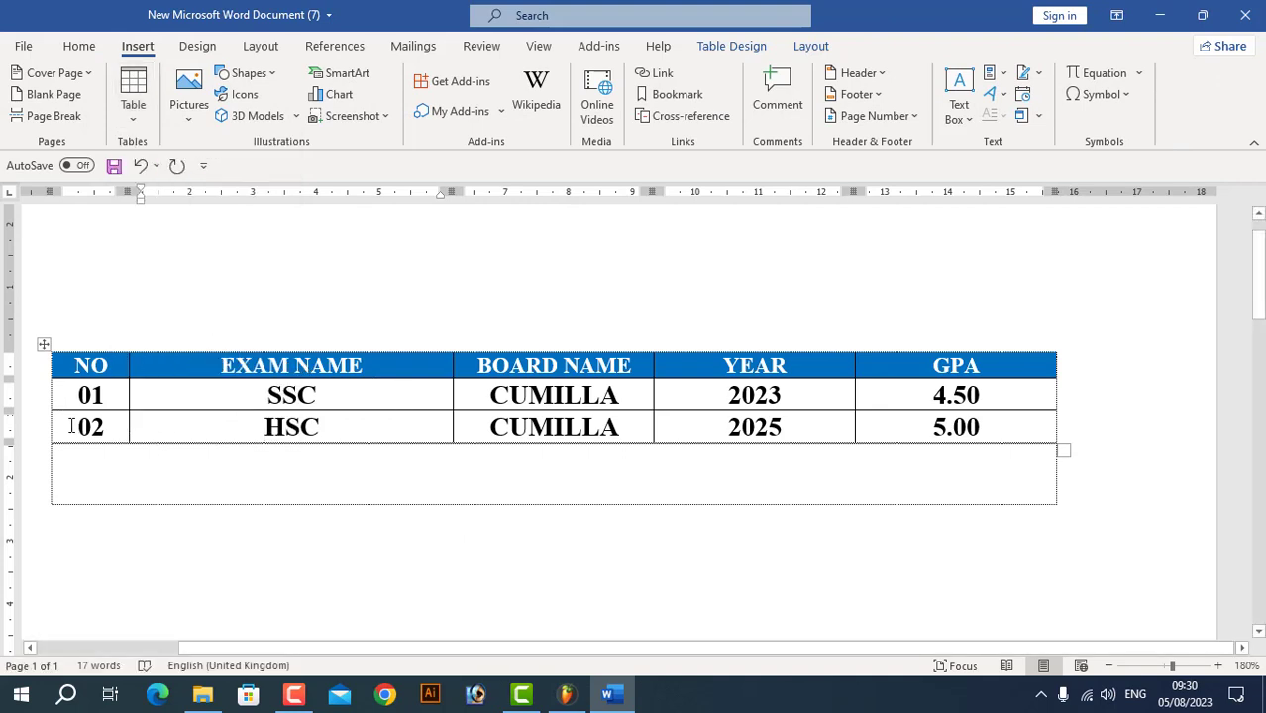
{"action": "left_click_drag", "start_coordinate": [72, 426], "coordinate": [977, 450]}
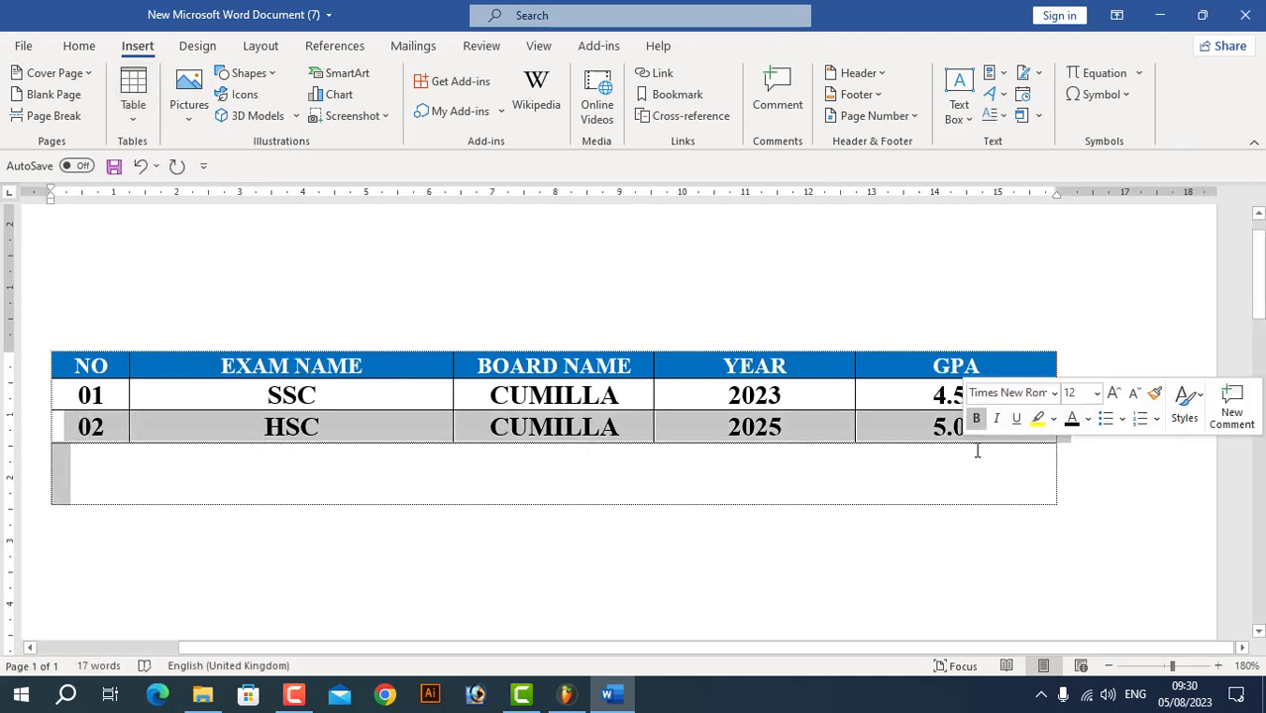
{"action": "left_click", "coordinate": [76, 46]}
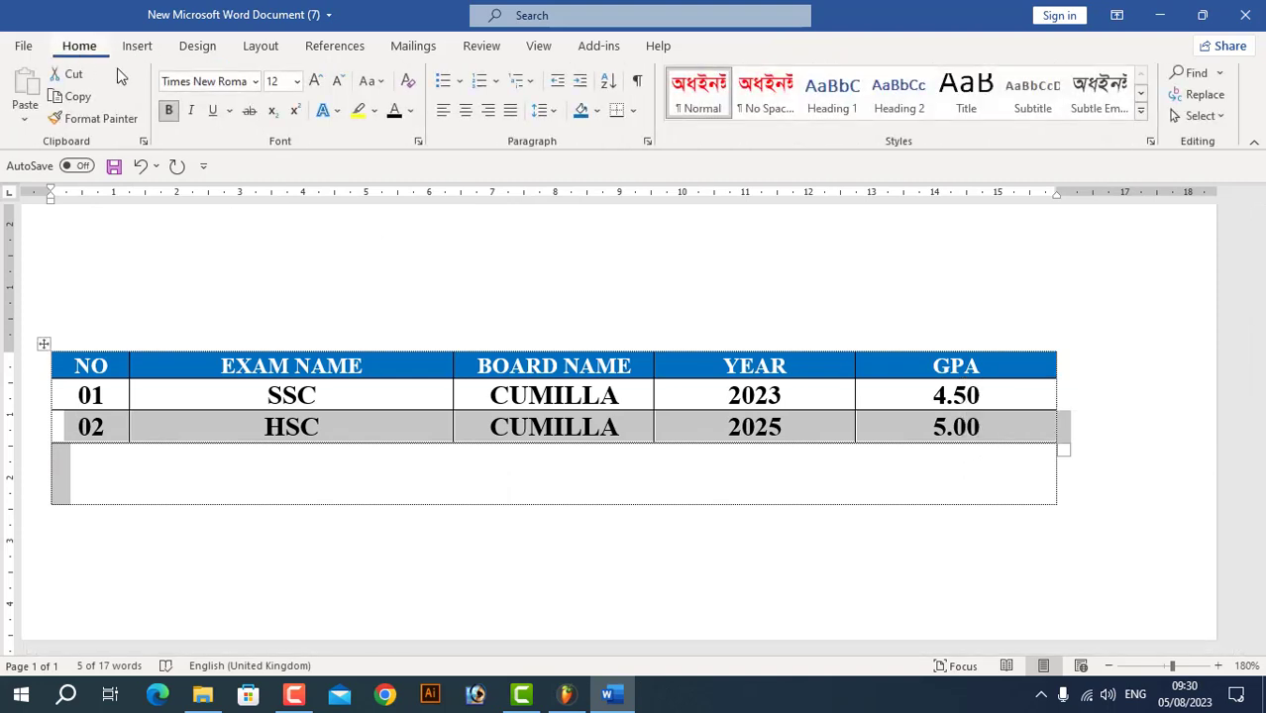
{"action": "left_click", "coordinate": [598, 111]}
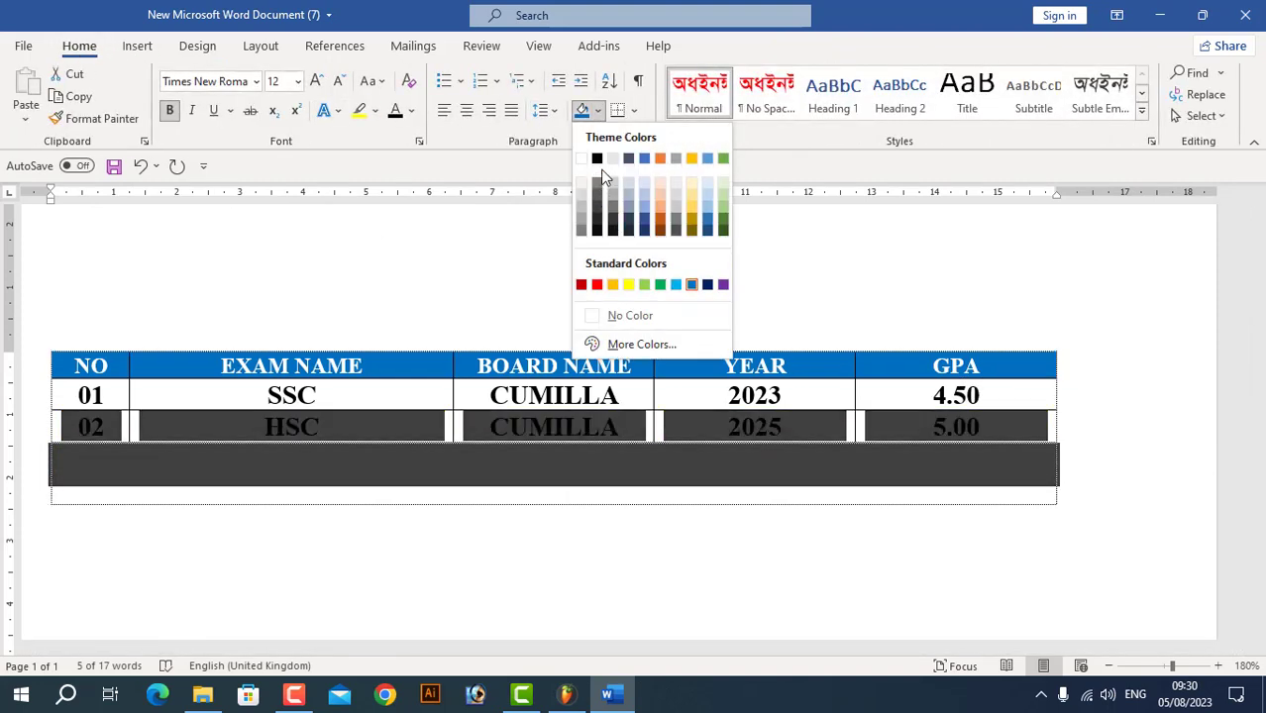
{"action": "left_click", "coordinate": [223, 424]}
{"action": "left_click", "coordinate": [74, 426]}
{"action": "left_click", "coordinate": [89, 427]}
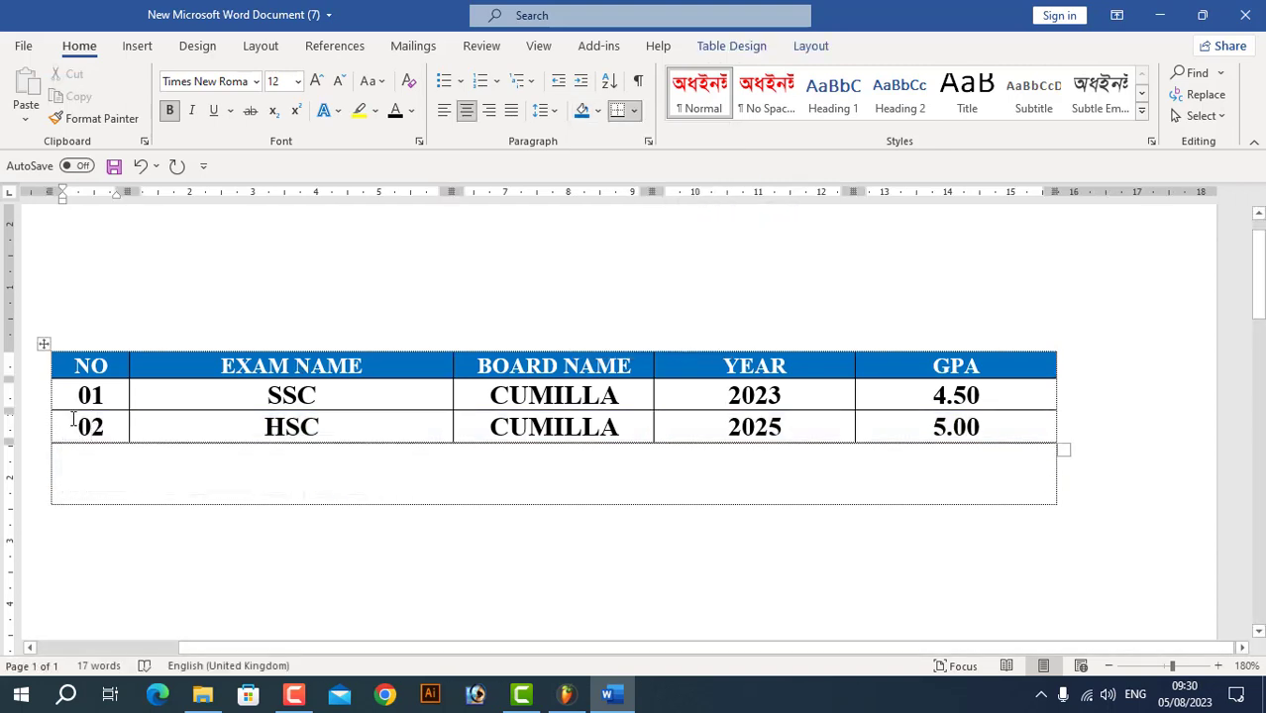
Shade all cells of row 02 light grey.
{"action": "left_click_drag", "start_coordinate": [73, 419], "coordinate": [948, 417]}
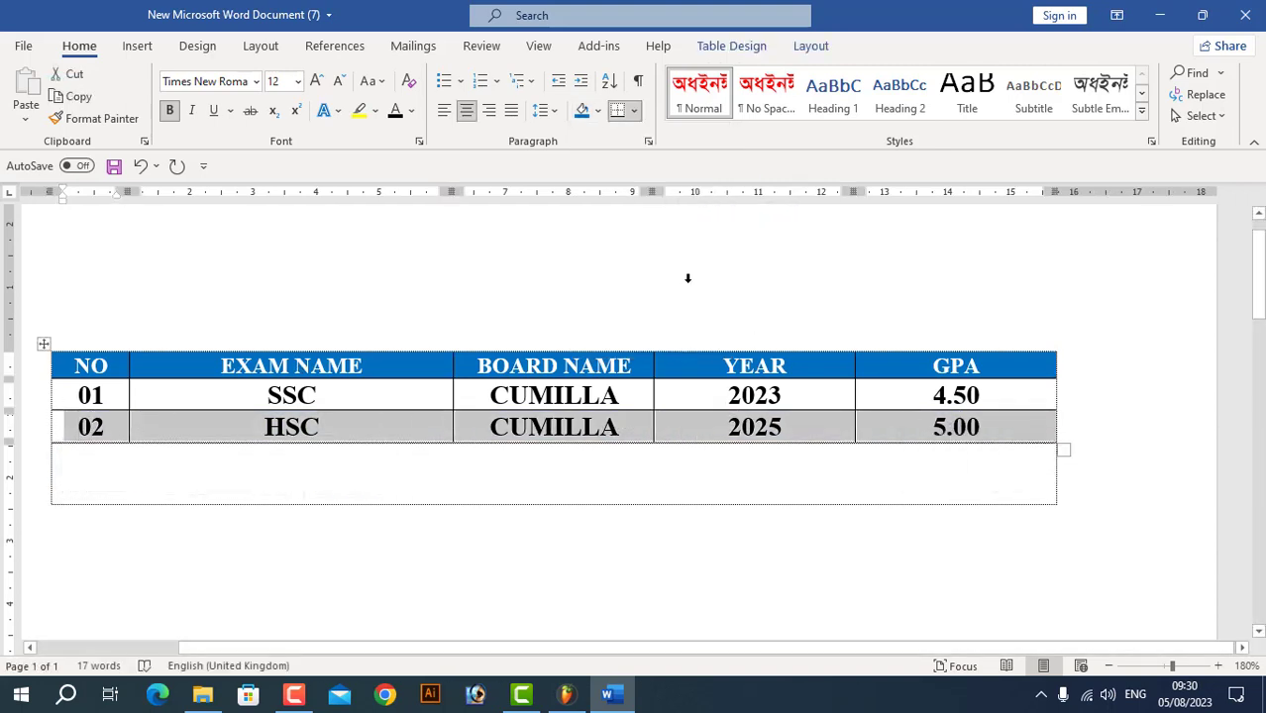
{"action": "left_click", "coordinate": [597, 110]}
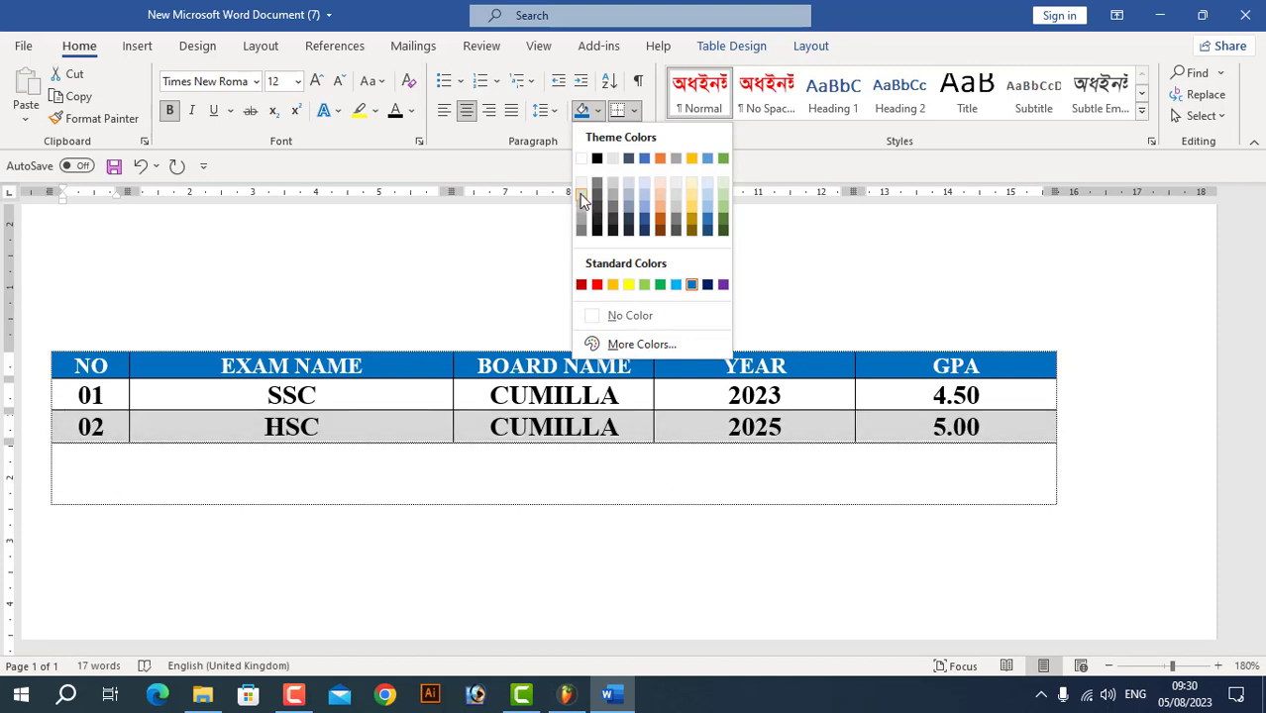
{"action": "left_click", "coordinate": [582, 199]}
Add a new row below the HSC row and set its cell shading to white.
{"action": "left_click", "coordinate": [1031, 420]}
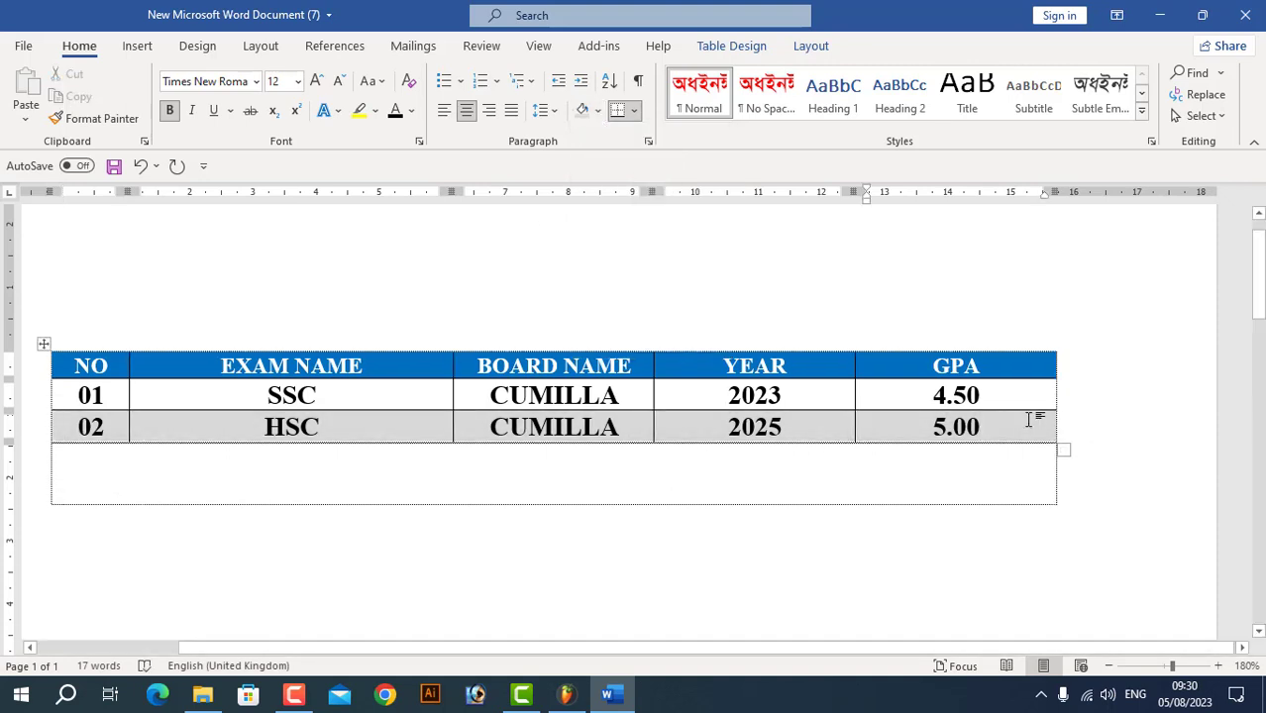
{"action": "key", "text": "Tab"}
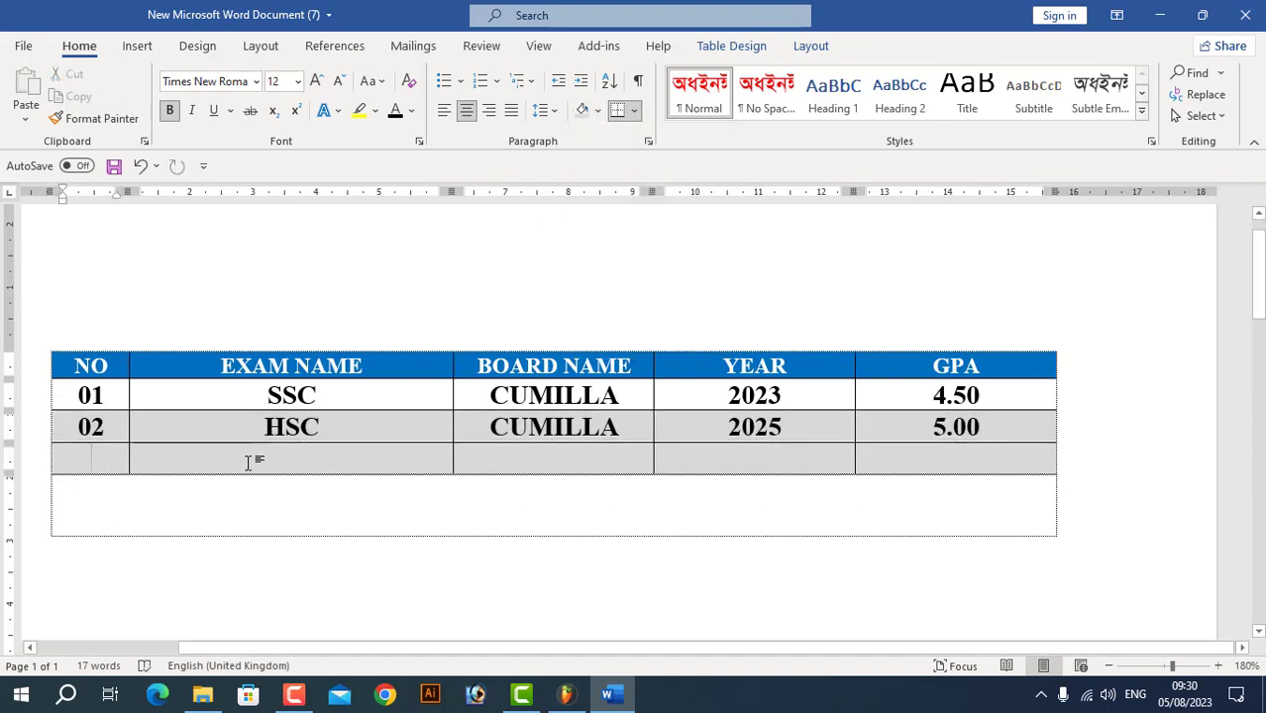
{"action": "left_click_drag", "start_coordinate": [255, 460], "coordinate": [890, 467]}
{"action": "left_click", "coordinate": [598, 110]}
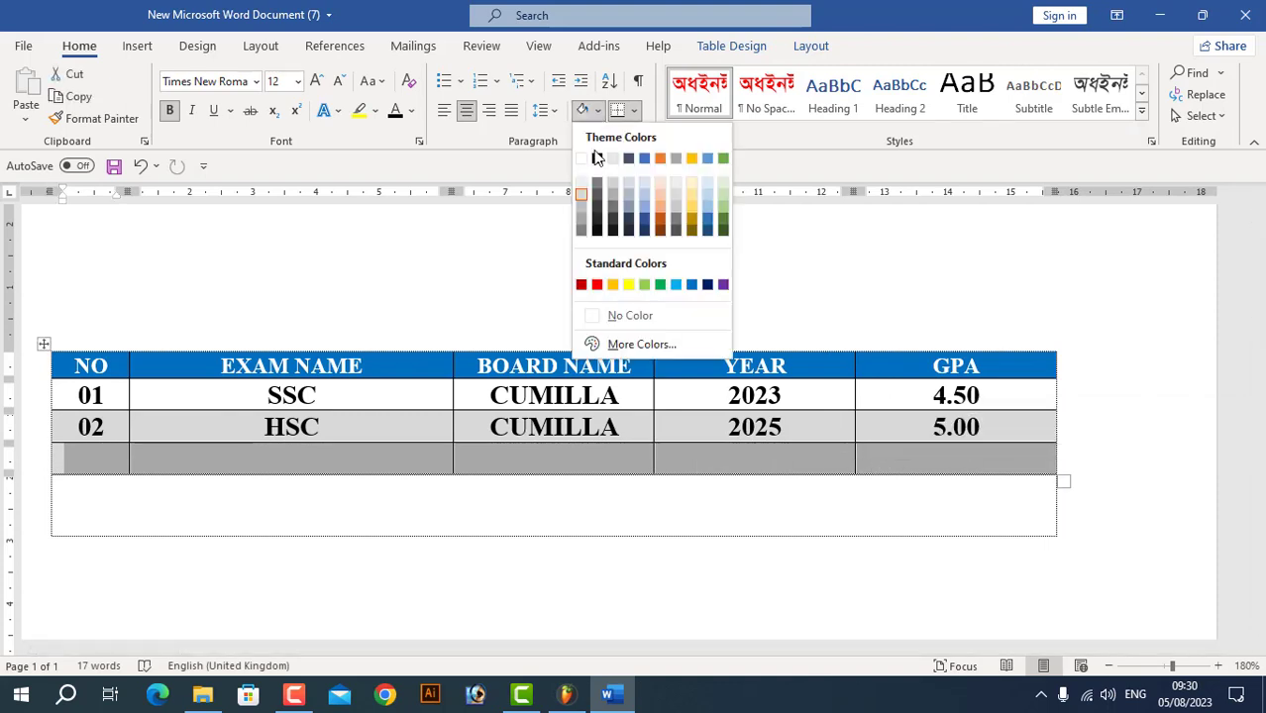
{"action": "left_click", "coordinate": [588, 160]}
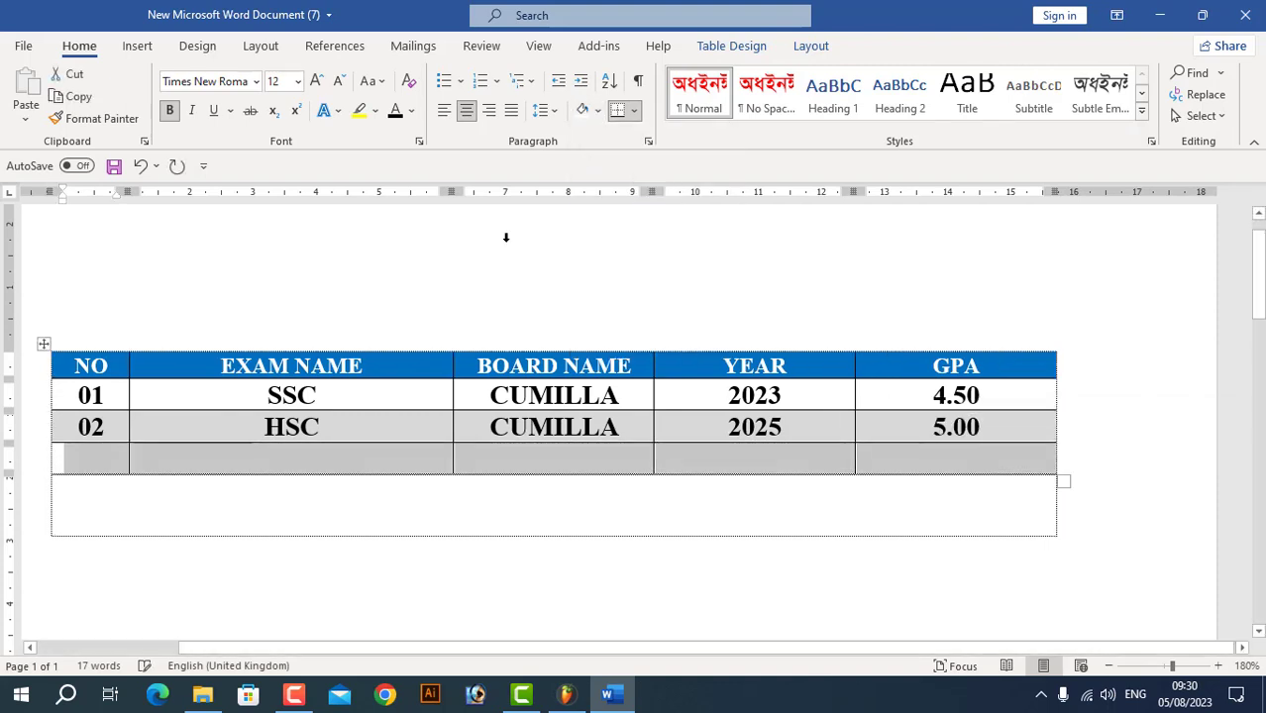
{"action": "left_click", "coordinate": [78, 461]}
{"action": "scroll", "coordinate": [396, 387], "scroll_direction": "down", "scroll_amount": 3, "text": "ctrl"}
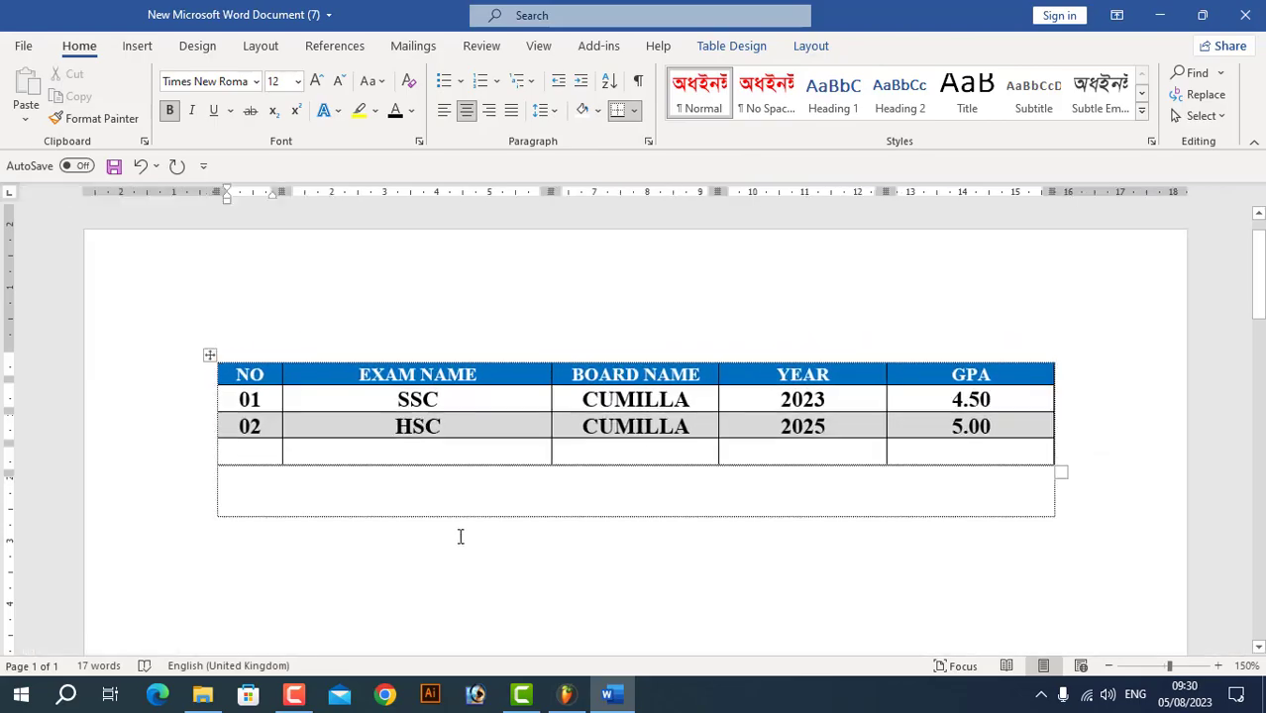
{"action": "left_click", "coordinate": [294, 695]}
{"action": "left_click", "coordinate": [296, 698]}
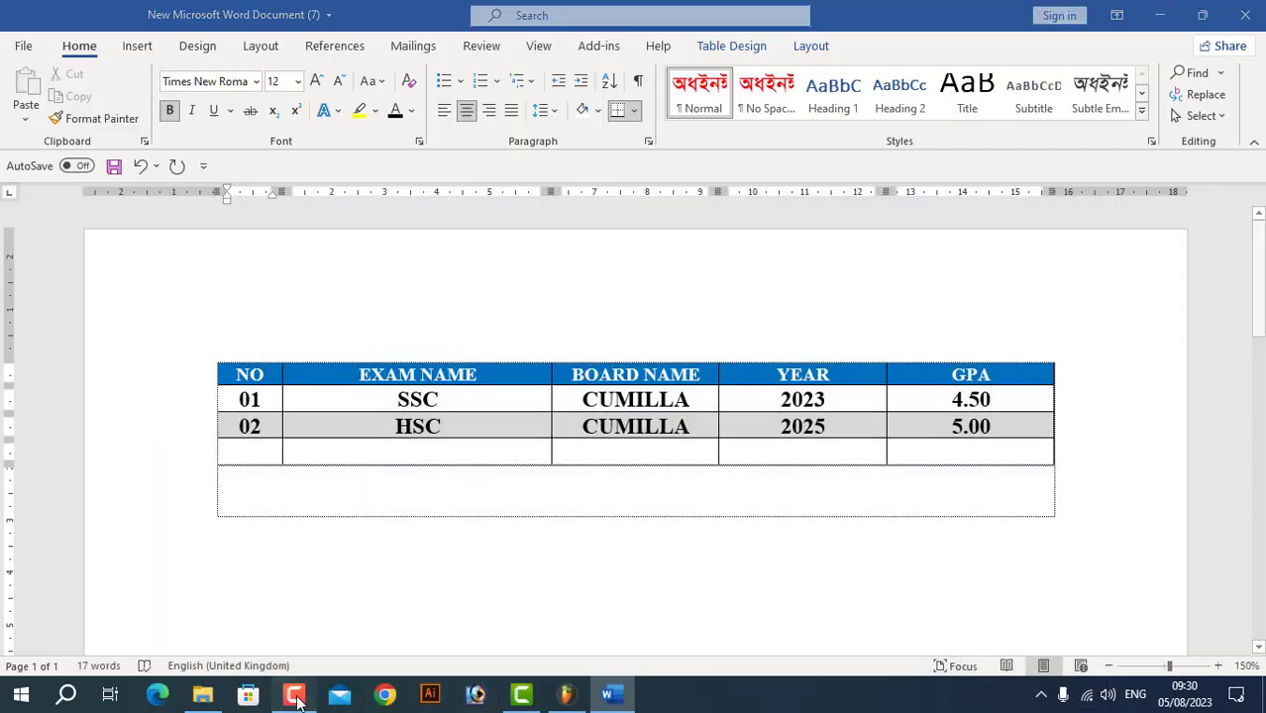